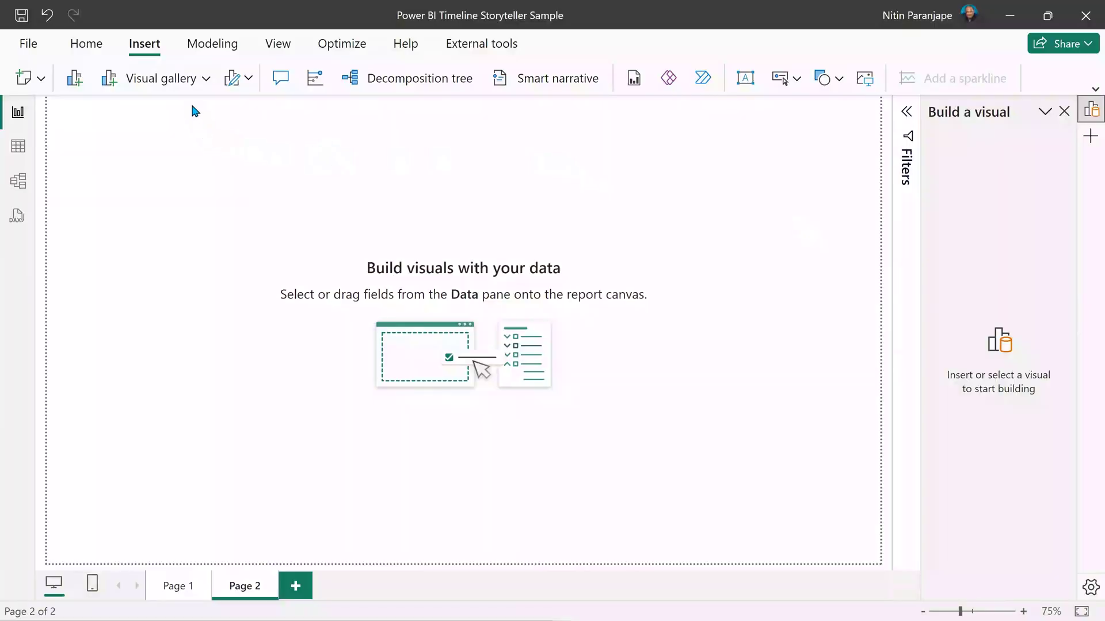
# Search the AppSource visuals marketplace for 'timeline st' to find Timeline Storyteller
pyautogui.click(245, 81)
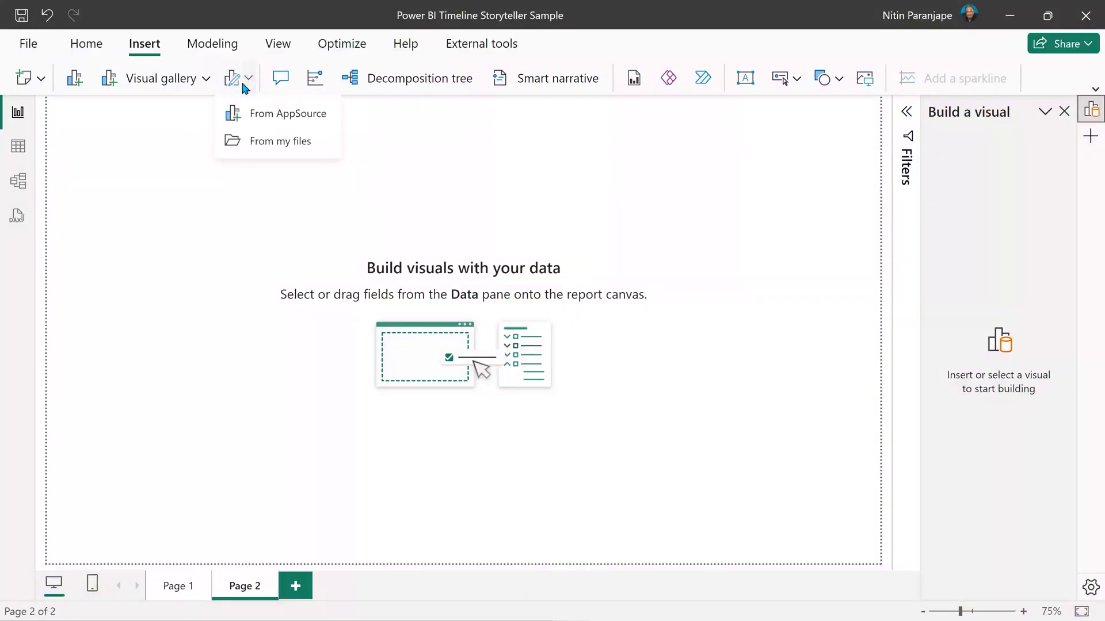
pyautogui.click(263, 112)
pyautogui.click(972, 158)
pyautogui.write('timeline st')
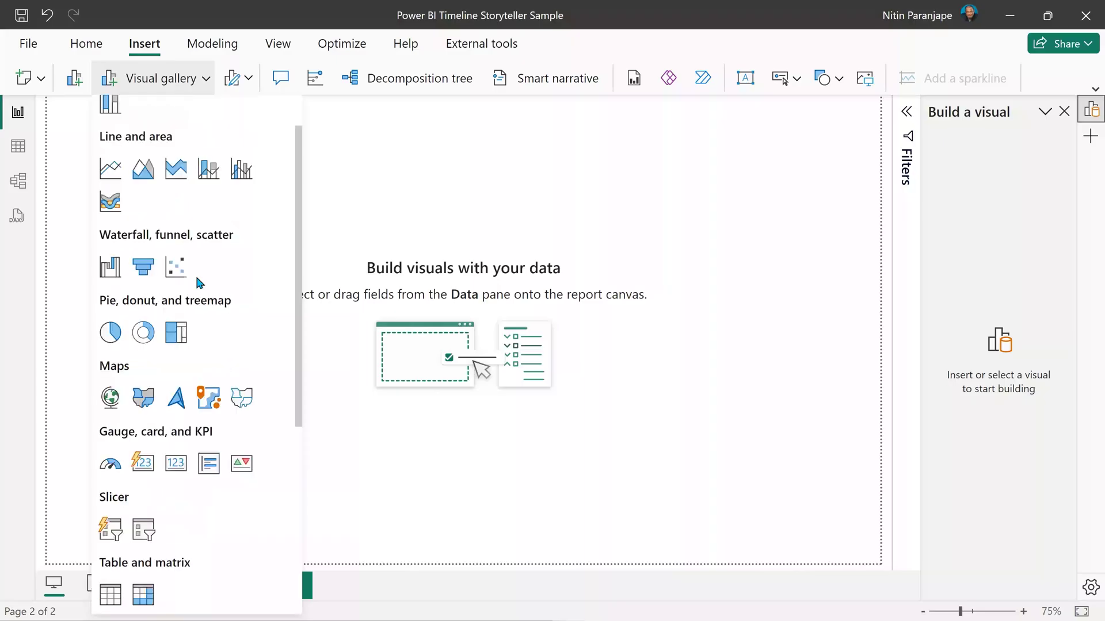
# Scroll down the page to reach the Add Data to Visual section
pyautogui.scroll(-5, 195, 274)
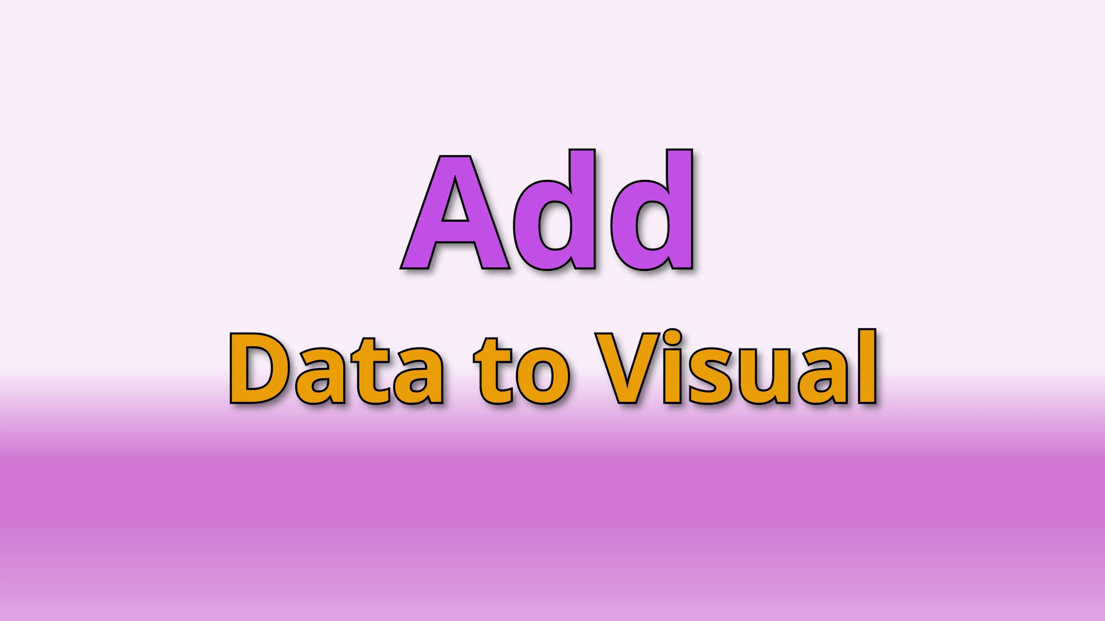
# Assign DATE PUBLISHED as End Date, TITLE as Content Text and Product as Facet
pyautogui.click(964, 521)
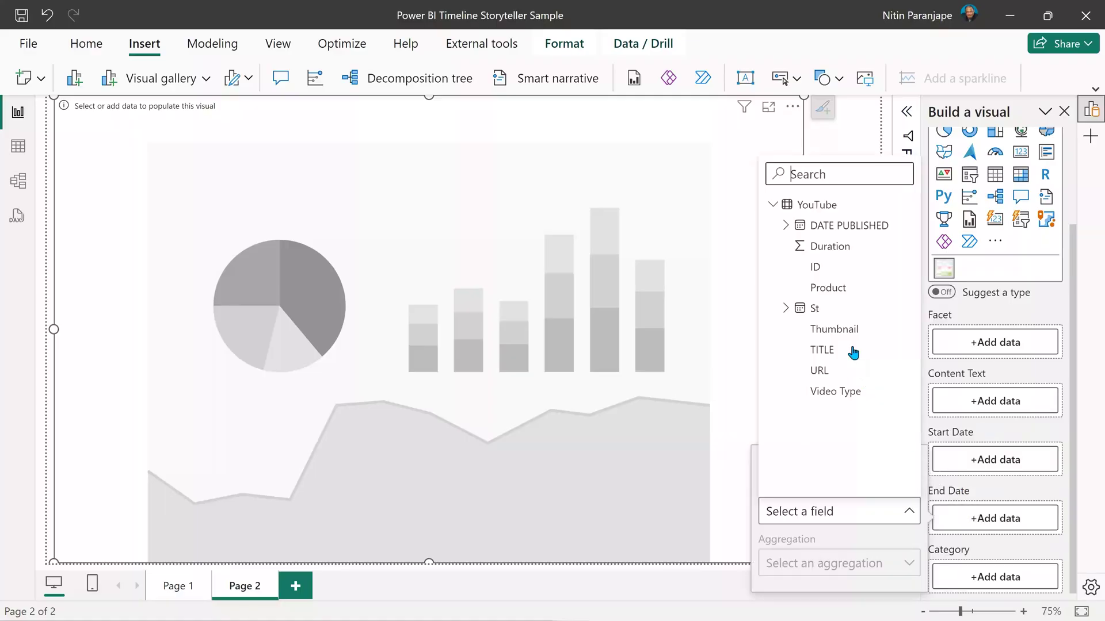
pyautogui.click(860, 224)
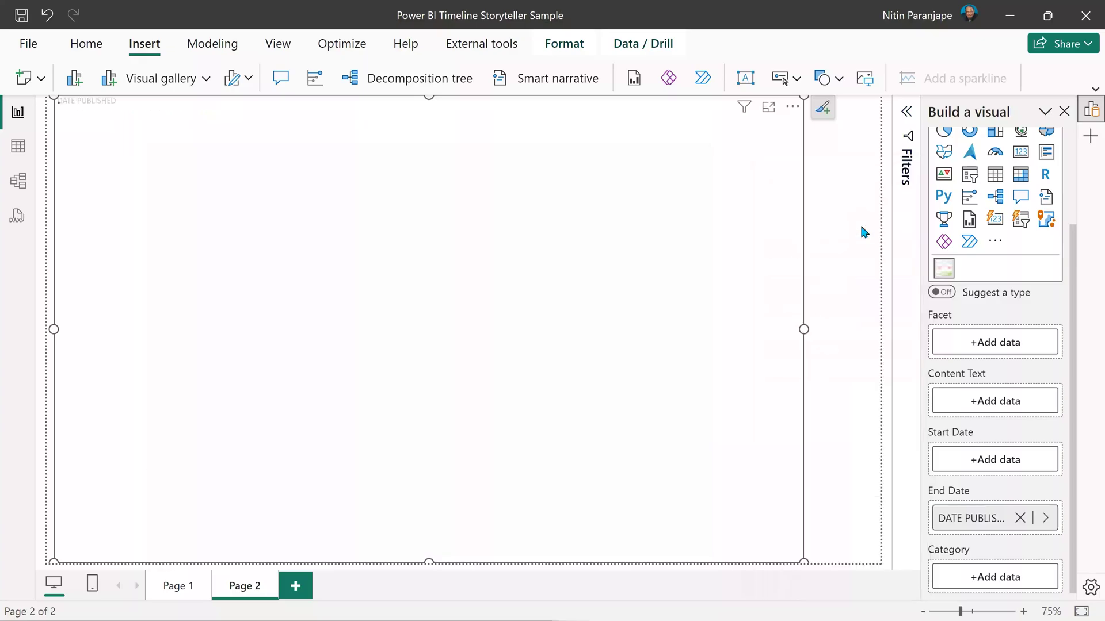
pyautogui.click(978, 407)
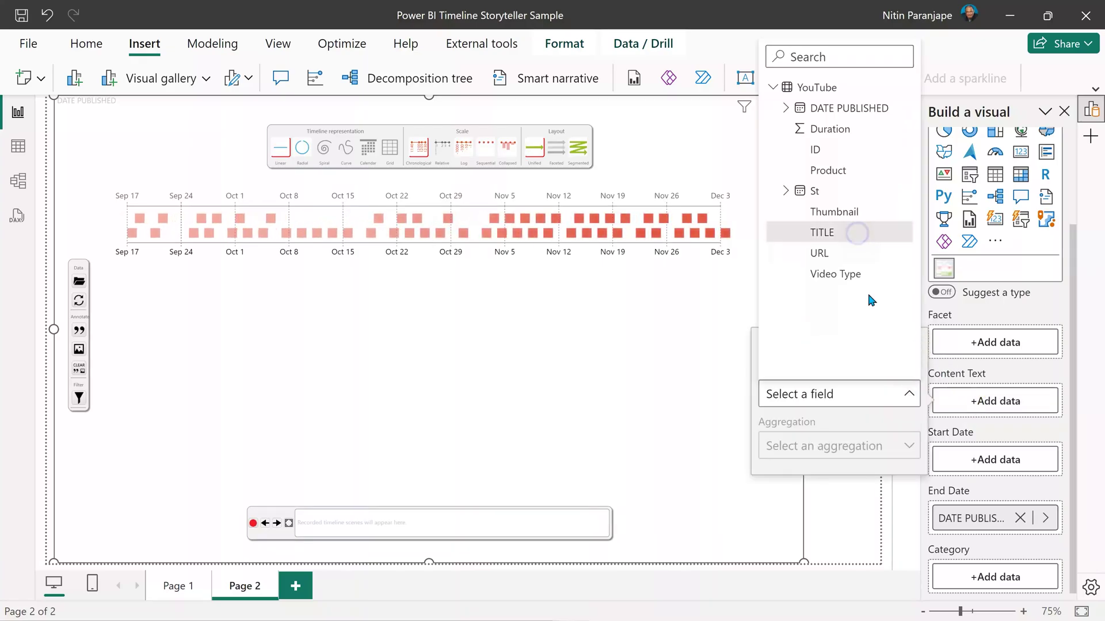
pyautogui.click(853, 231)
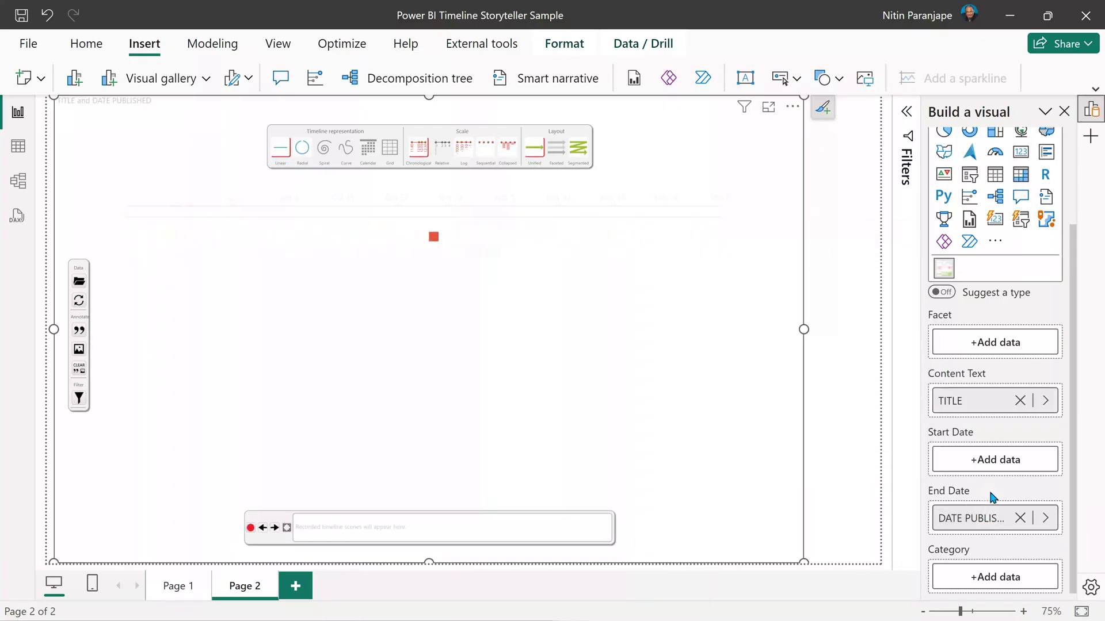
pyautogui.click(983, 353)
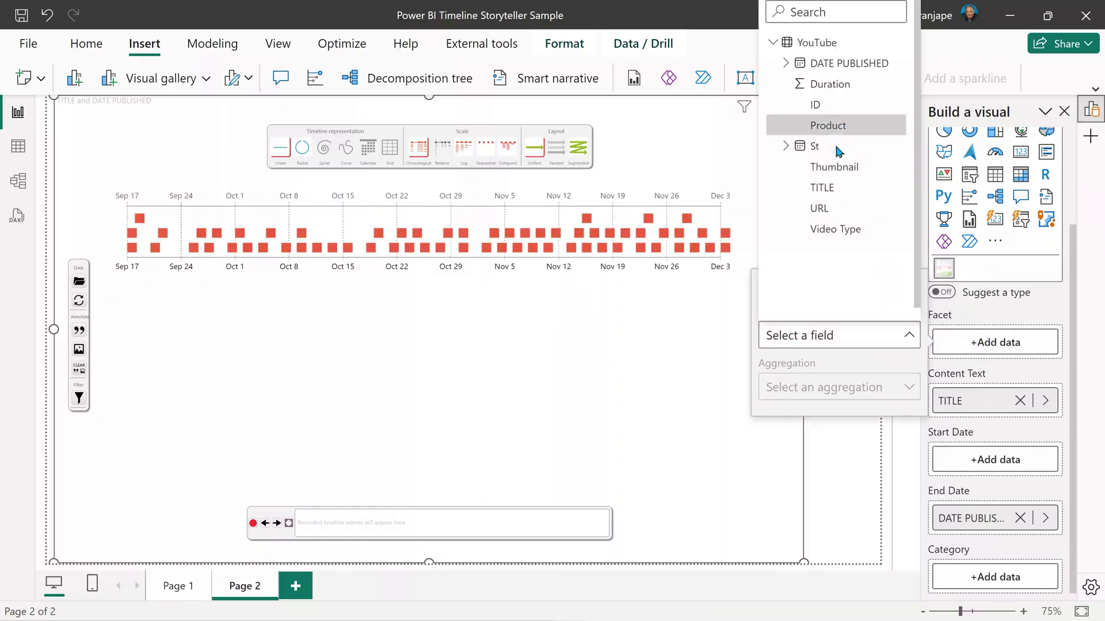
pyautogui.click(831, 125)
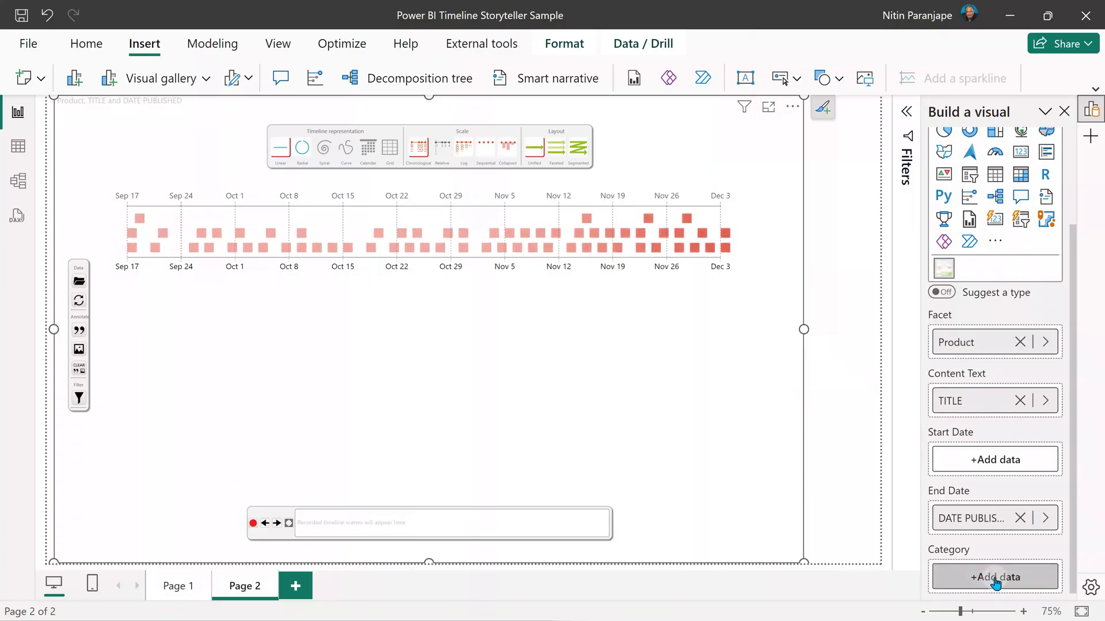
# Set Video Type as the Category field and St as the Start Date
pyautogui.click(995, 578)
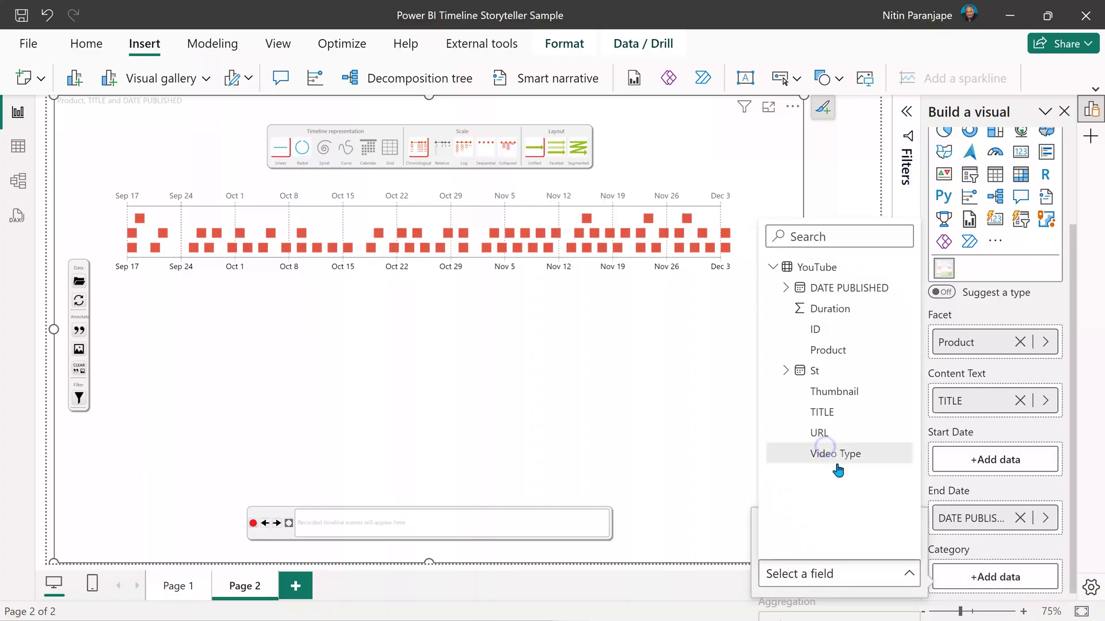
pyautogui.click(828, 454)
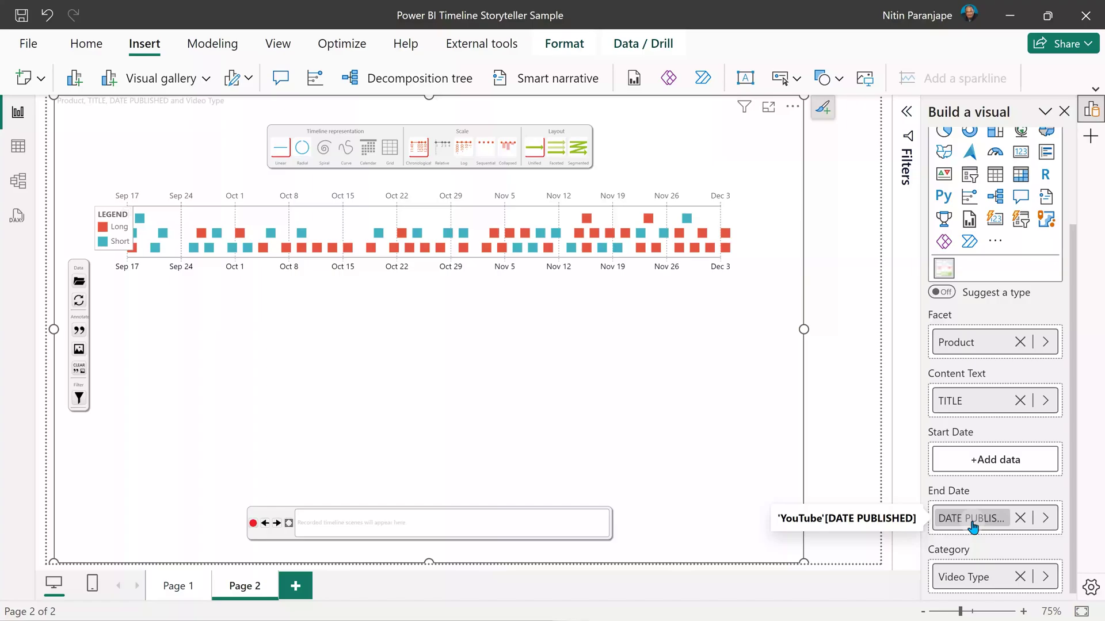
pyautogui.click(971, 520)
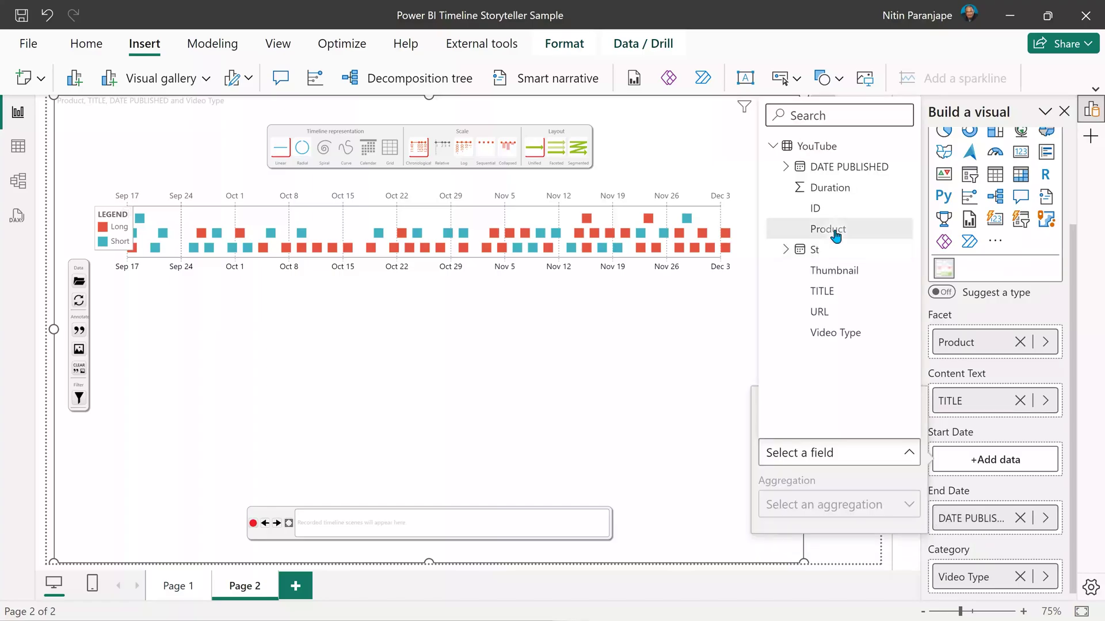
pyautogui.click(828, 248)
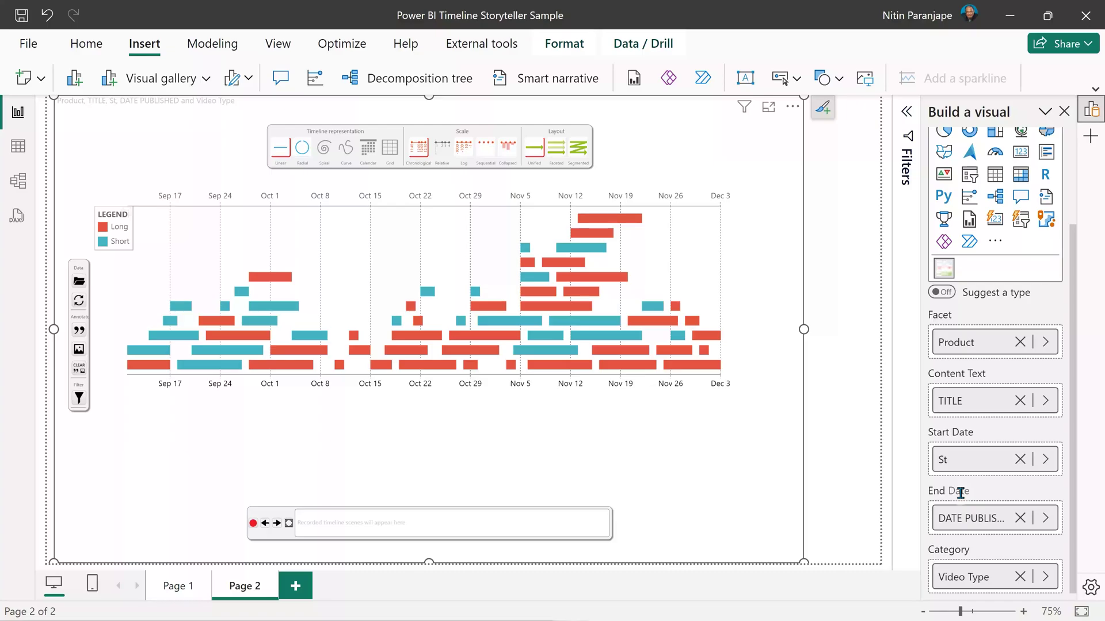
# Close the Build pane and open the timeline visual's Format settings through More options
pyautogui.moveTo(530, 328)
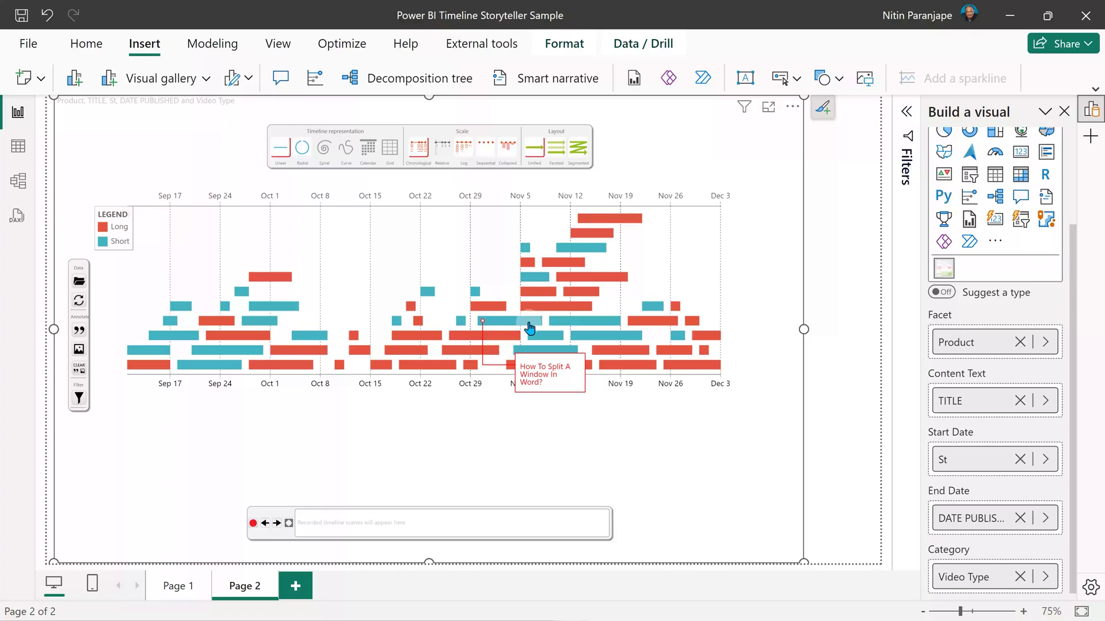
pyautogui.click(1064, 112)
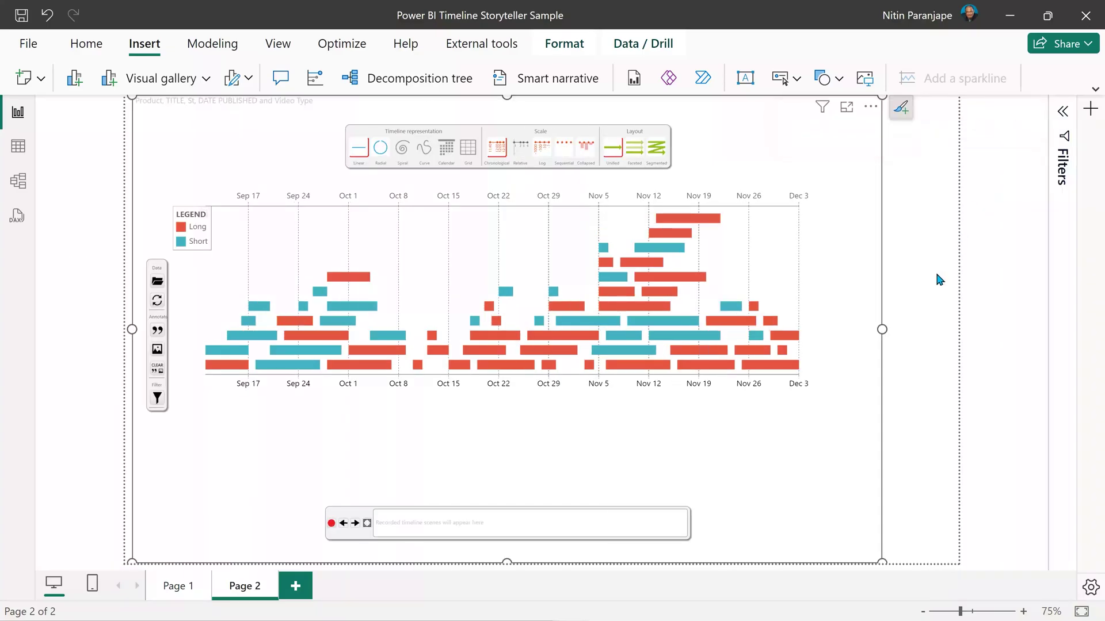
pyautogui.click(901, 110)
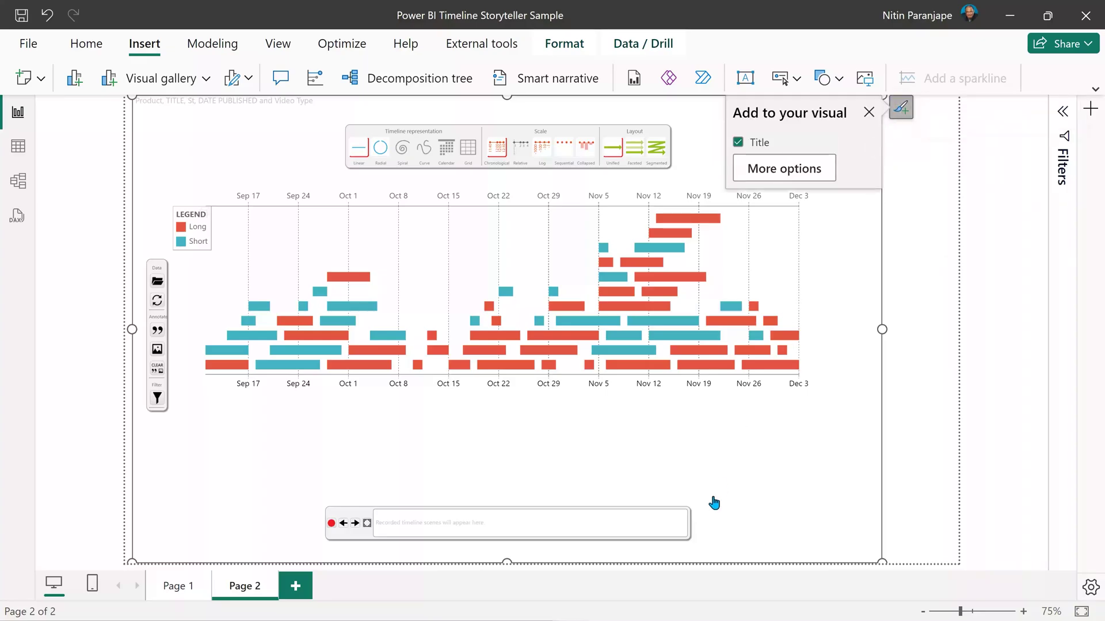
pyautogui.rightClick(683, 431)
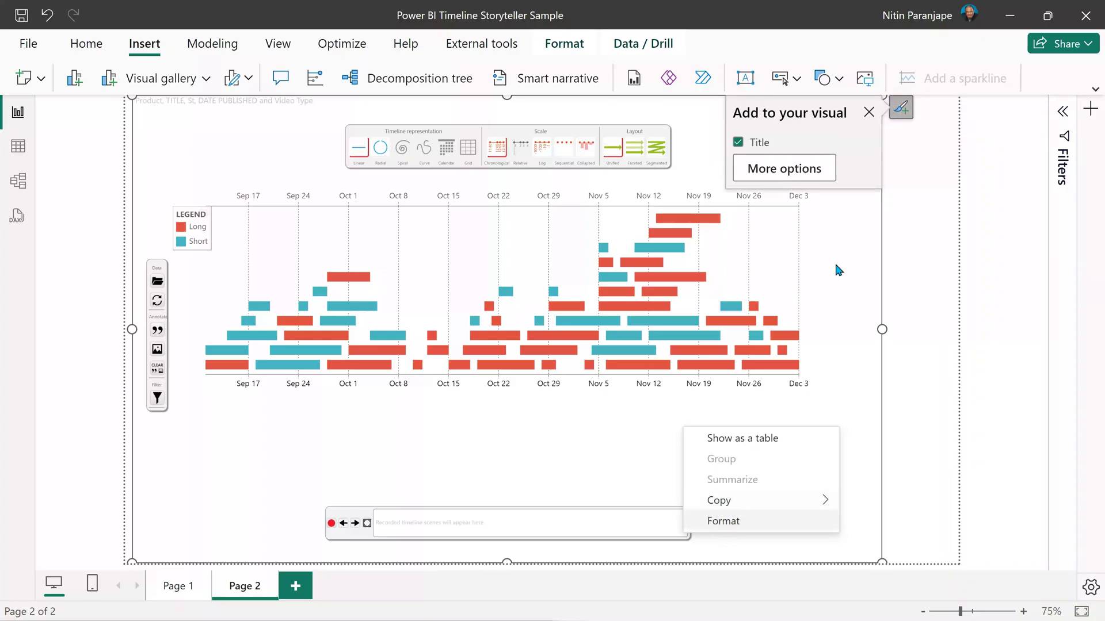
pyautogui.click(785, 173)
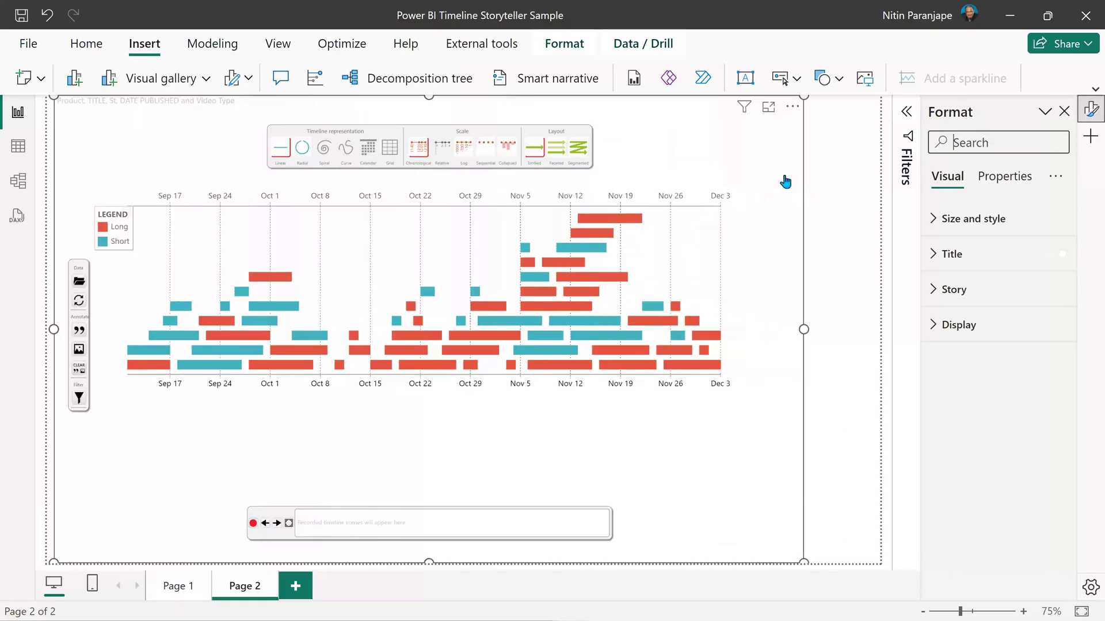
# Change the Display section's UI Scale from 0.7 to 1.4
pyautogui.click(942, 326)
pyautogui.click(978, 385)
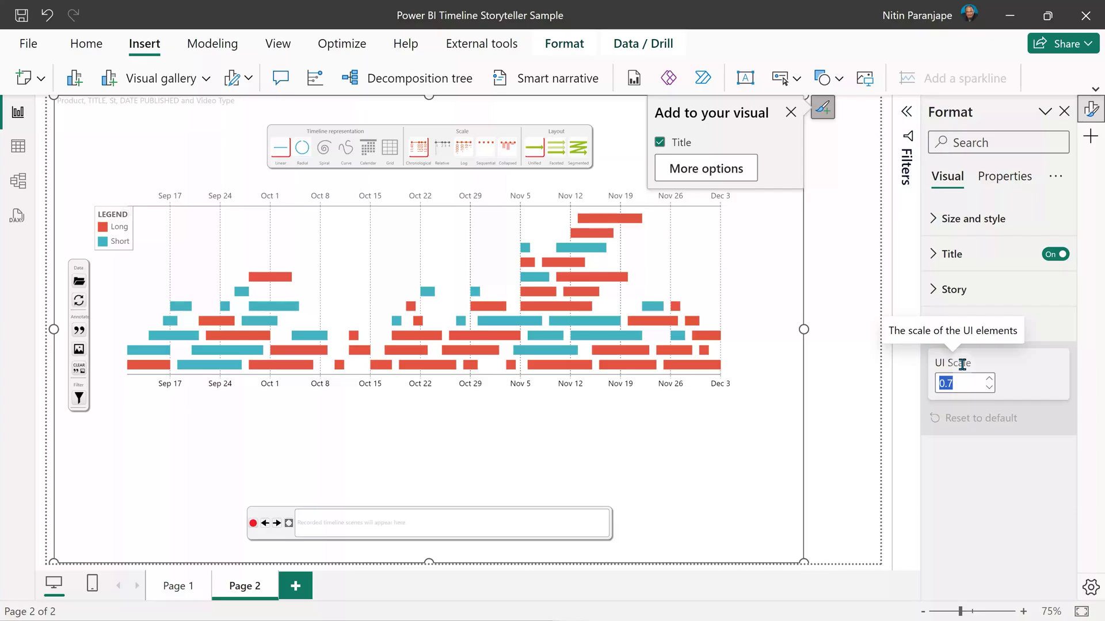
pyautogui.write('1.4')
# Return to field assignments, close the field pane and dismiss the toolbar popup
pyautogui.click(1091, 110)
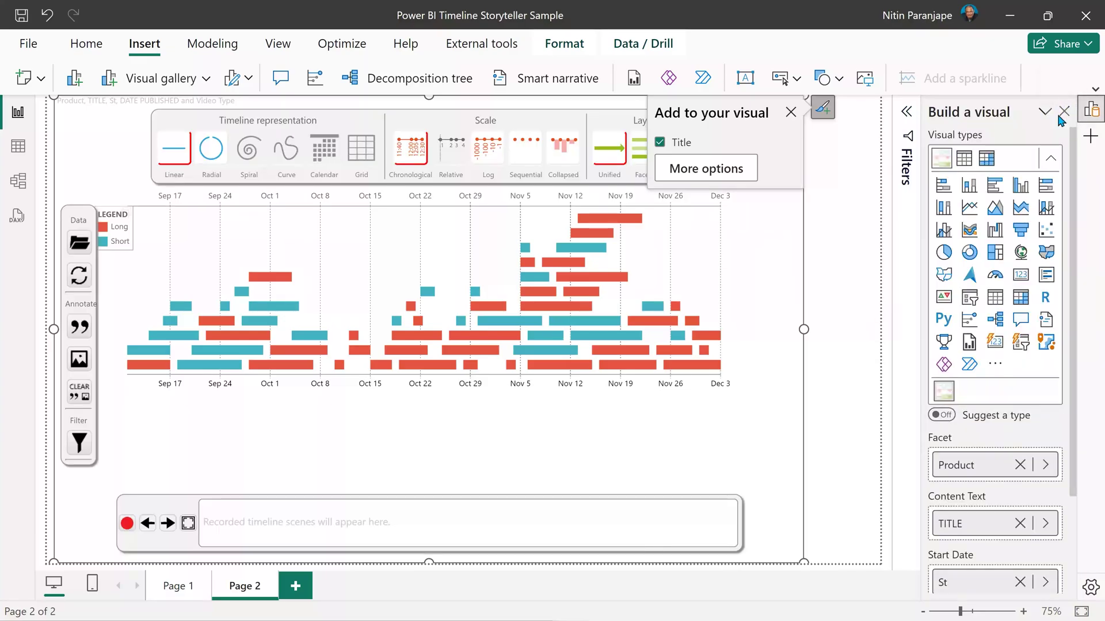
pyautogui.click(1063, 112)
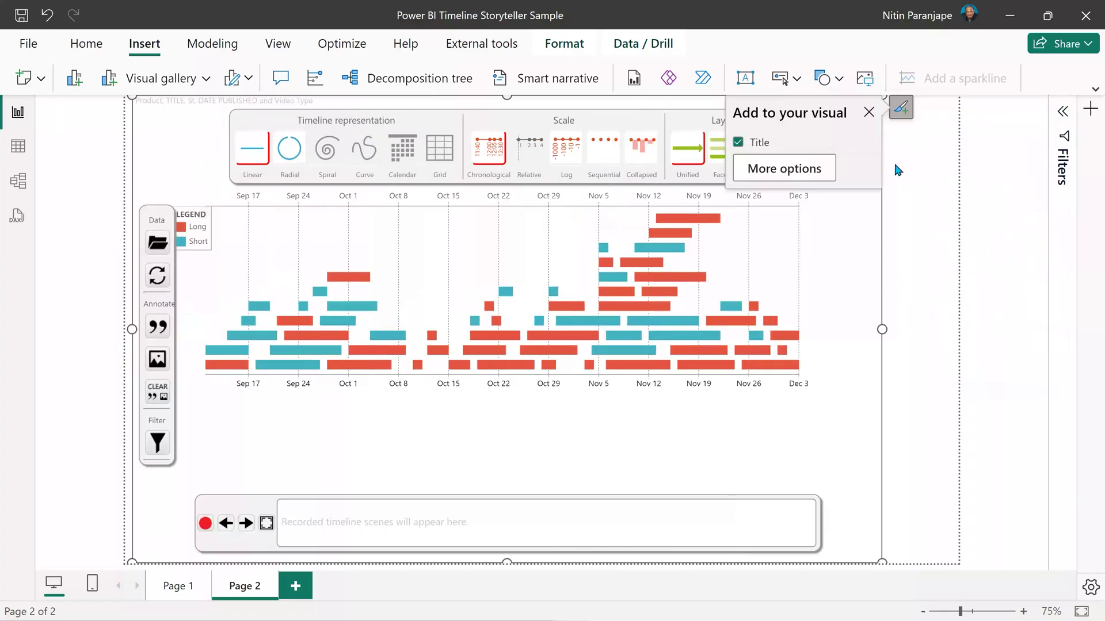
pyautogui.click(869, 113)
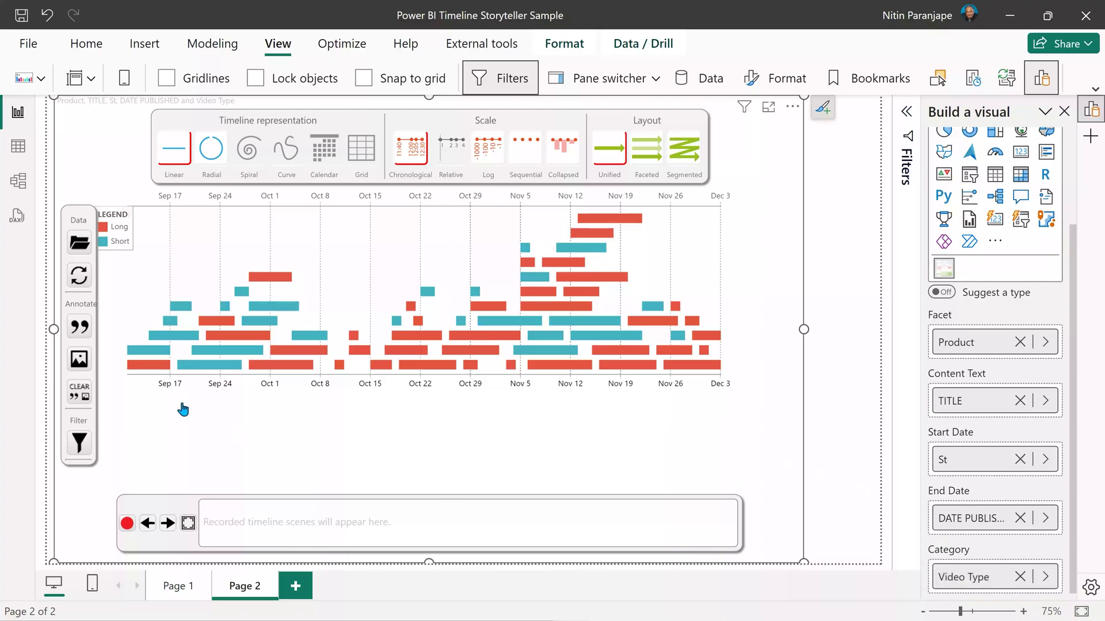
pyautogui.moveTo(115, 217)
pyautogui.mouseDown()
pyautogui.moveTo(359, 321)
pyautogui.moveTo(788, 245)
pyautogui.moveTo(665, 236)
pyautogui.mouseUp()
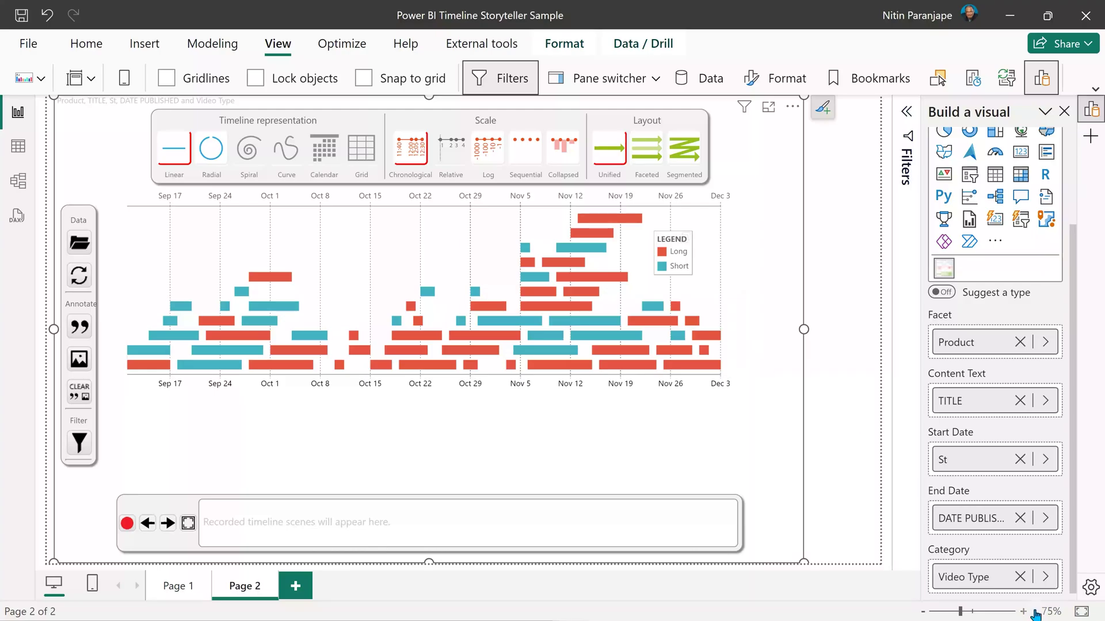
pyautogui.click(1021, 579)
# Replace Video Type with Product as the Category and collapse the LEGEND to a strip
pyautogui.click(1000, 577)
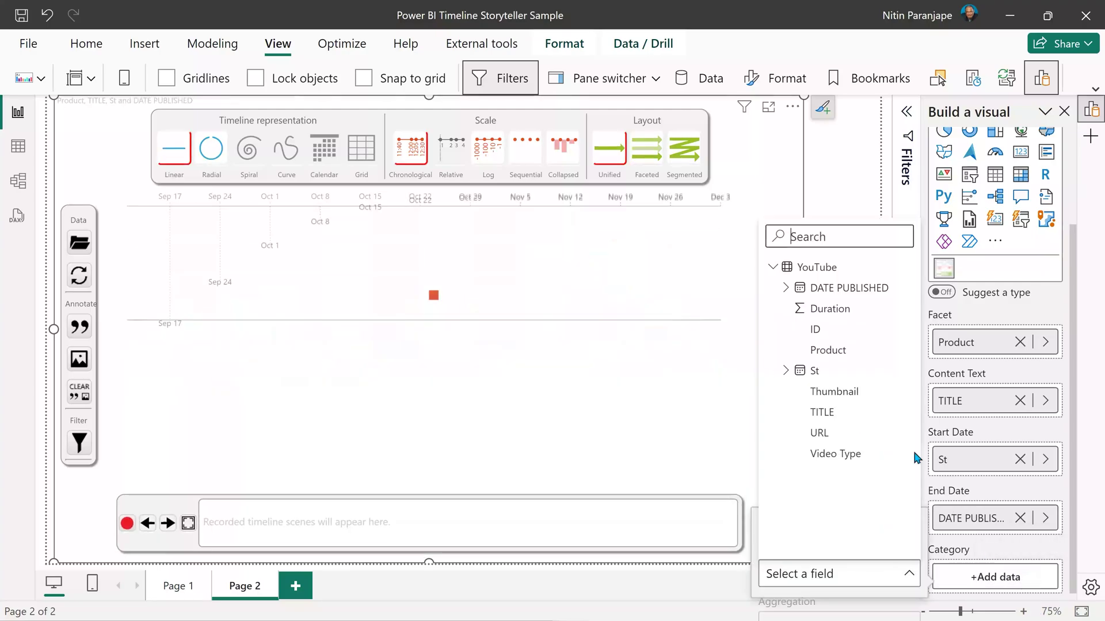
pyautogui.click(823, 350)
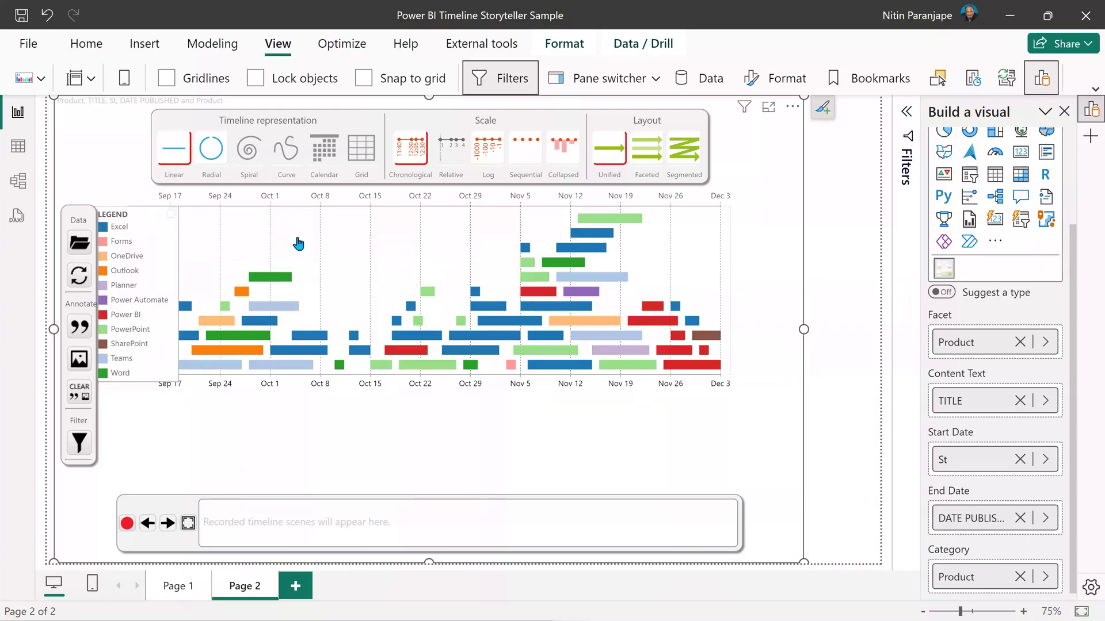
pyautogui.click(173, 215)
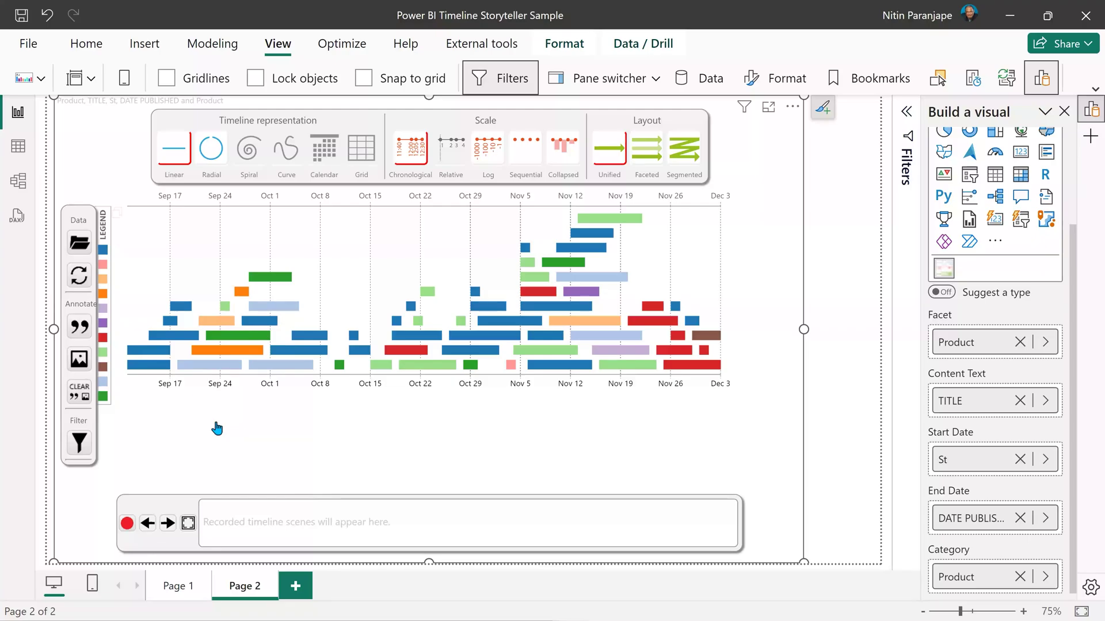
# Record the full timeline as a scene, filter to Excel only, and record that as a second scene
pyautogui.click(127, 523)
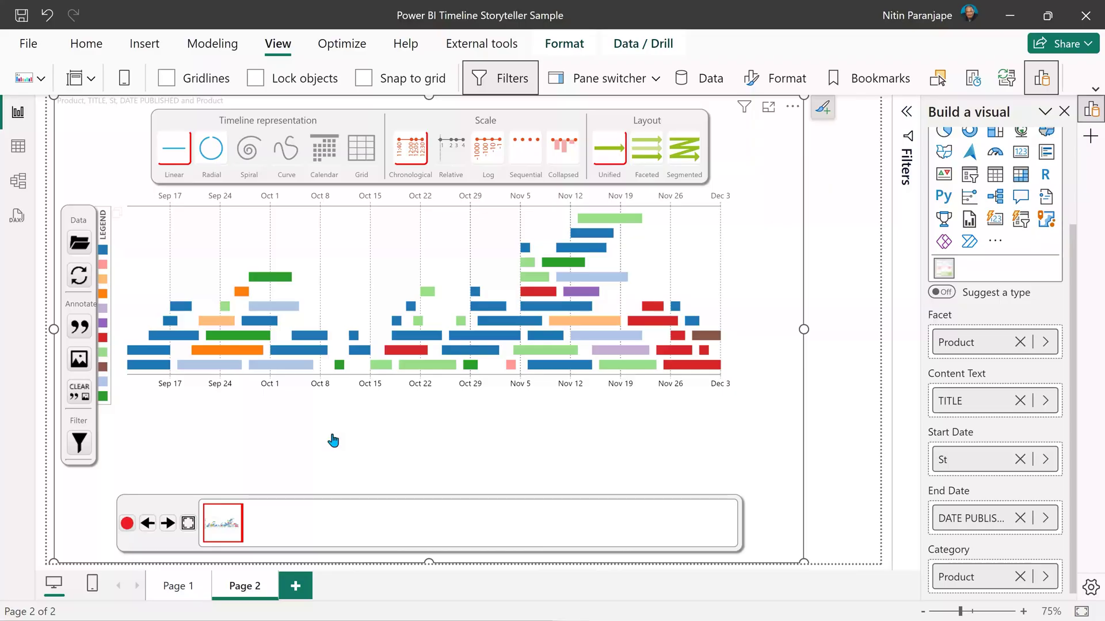
pyautogui.click(79, 443)
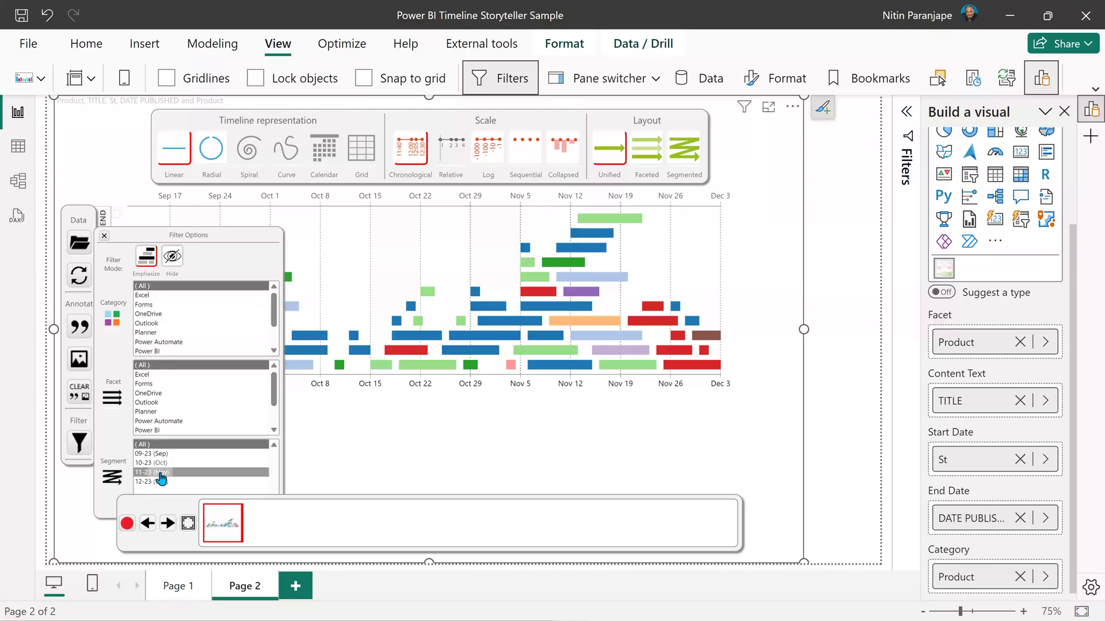
pyautogui.click(162, 296)
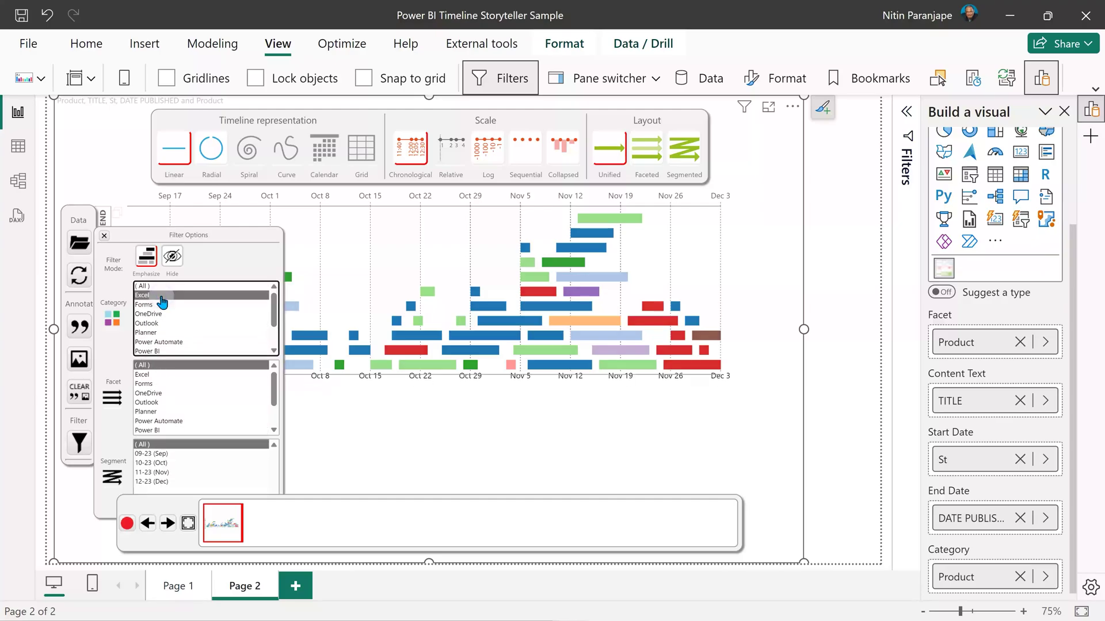
pyautogui.click(127, 523)
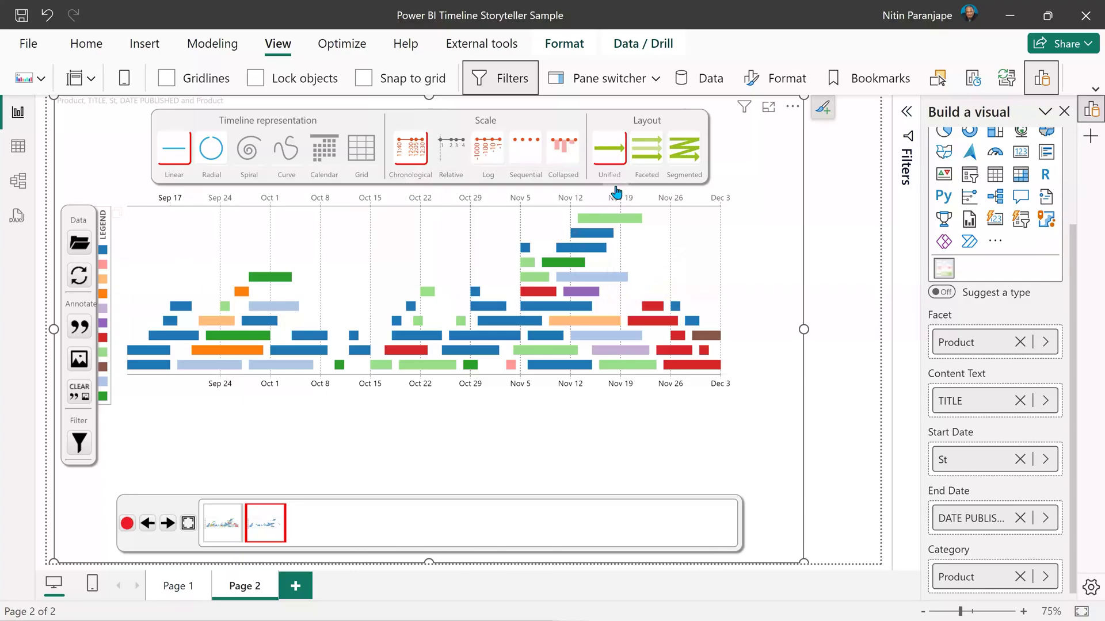
# Switch to the Faceted layout and scroll through the product rows from Excel to Word
pyautogui.click(595, 243)
pyautogui.click(643, 157)
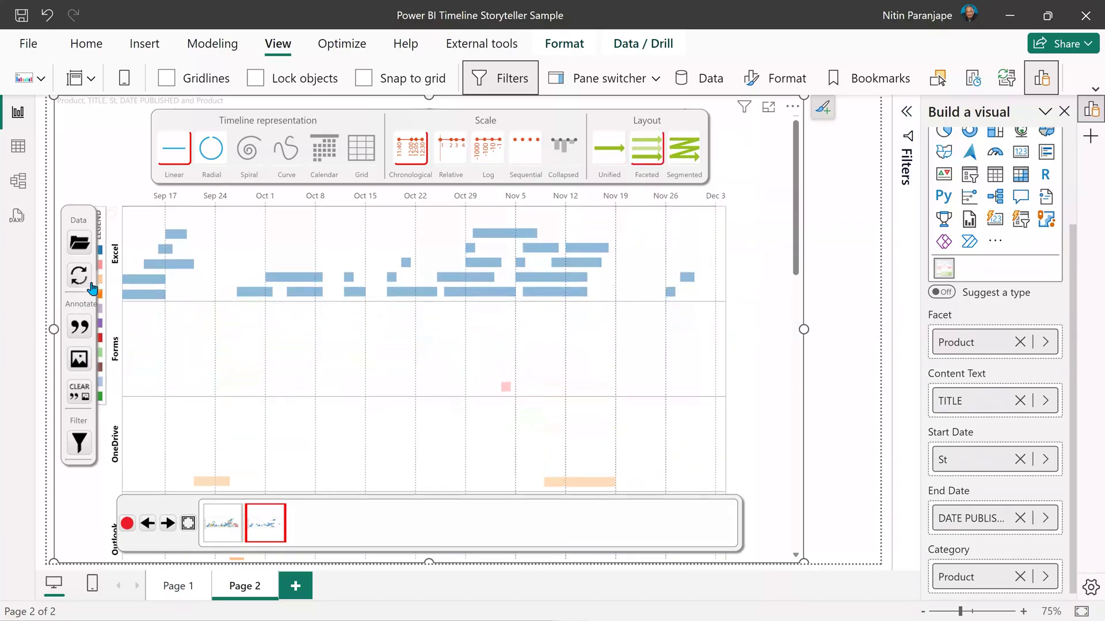
pyautogui.scroll(-3, 170, 377)
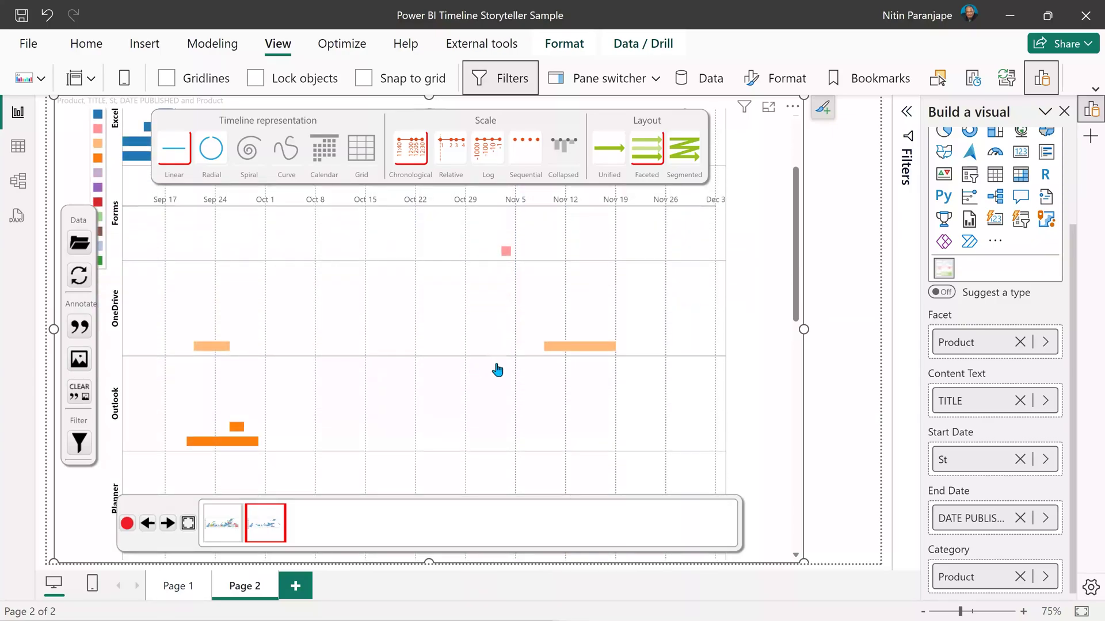
pyautogui.scroll(-10, 454, 398)
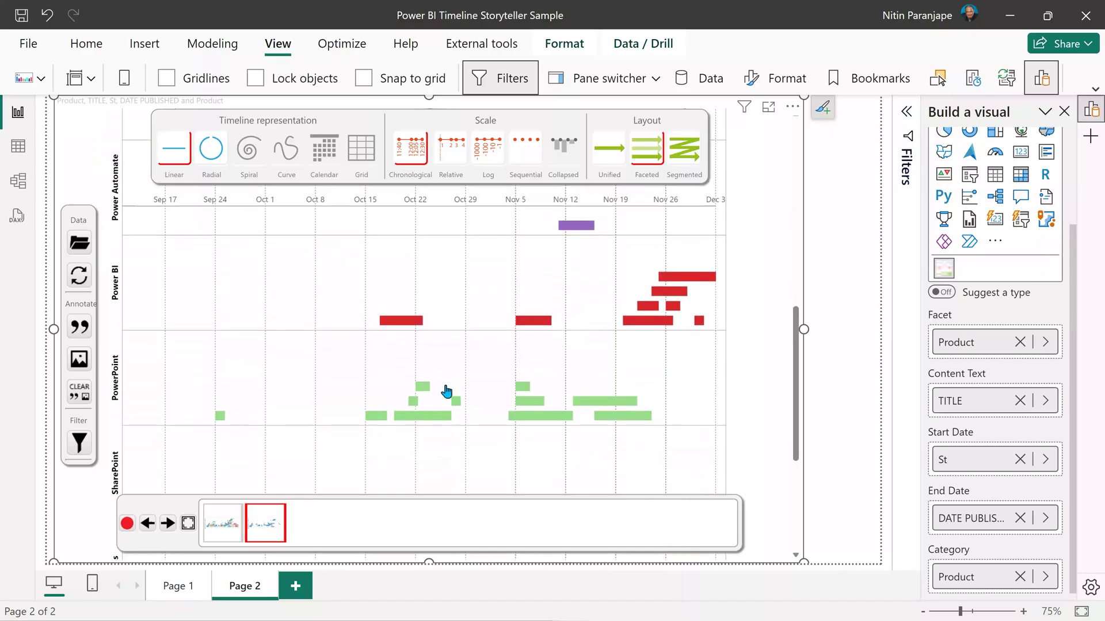
pyautogui.scroll(-3, 526, 403)
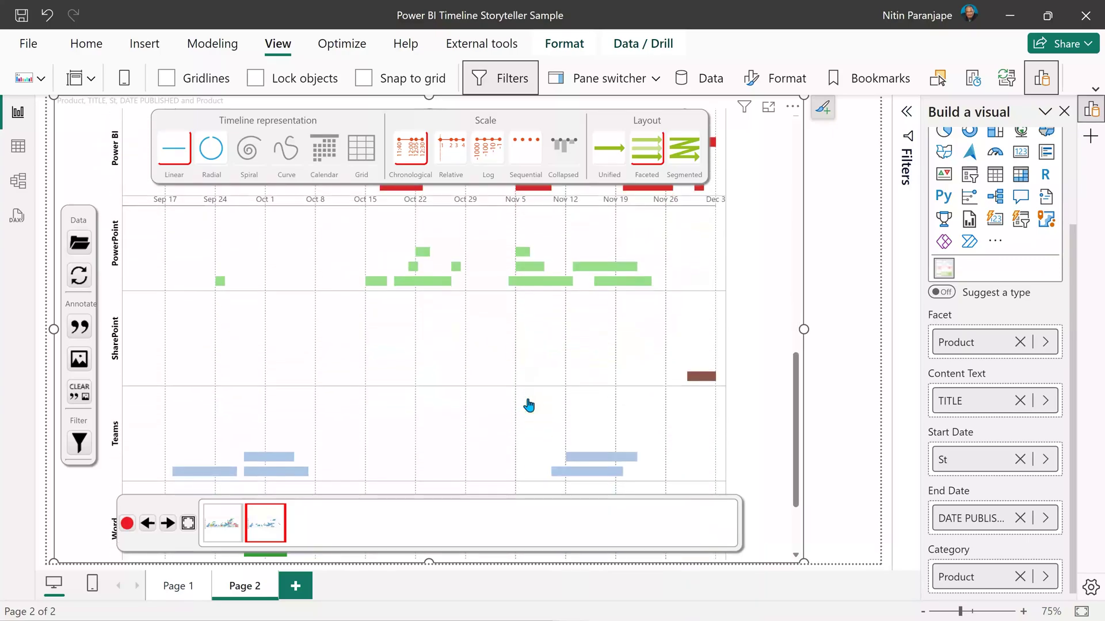
pyautogui.scroll(13, 527, 403)
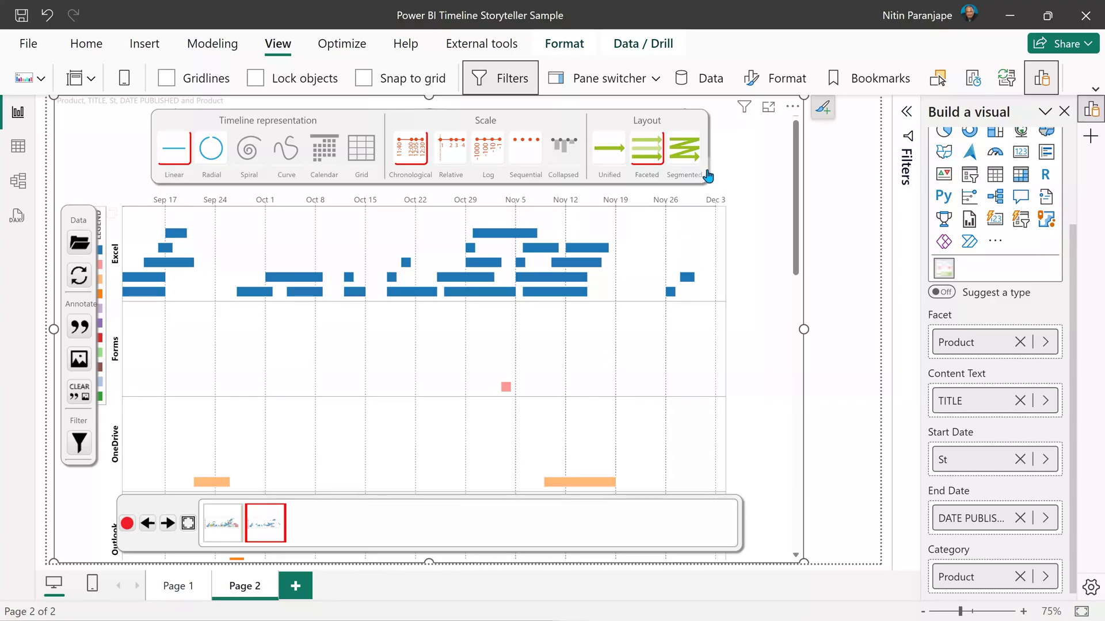
# Switch to the Segmented layout and scroll through the September–December month rows
pyautogui.click(694, 161)
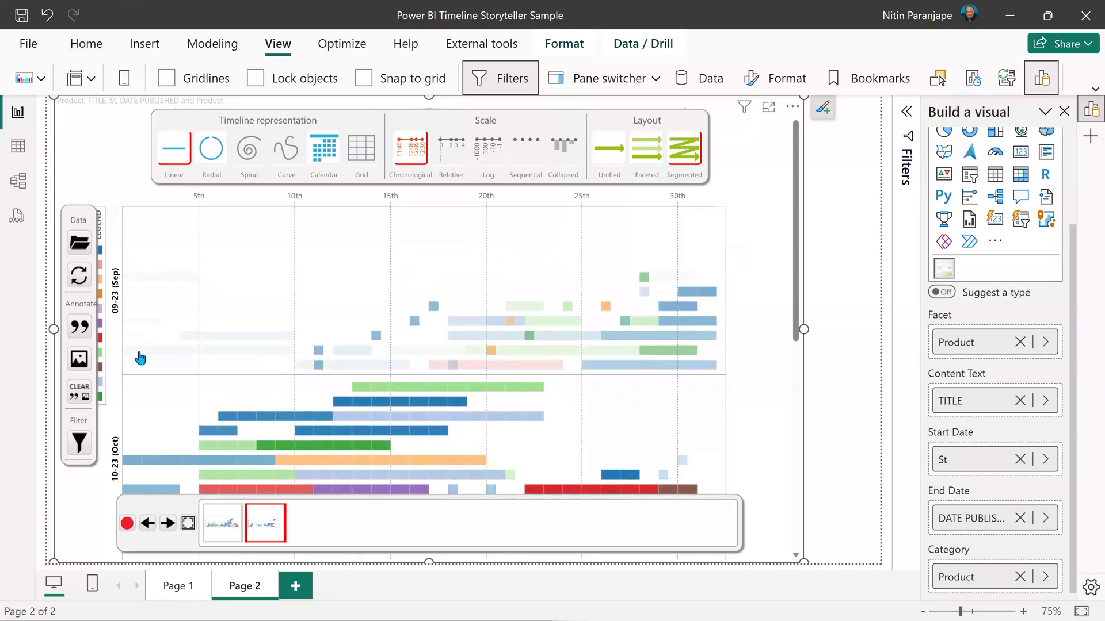
pyautogui.scroll(-5, 143, 368)
pyautogui.scroll(-5, 152, 383)
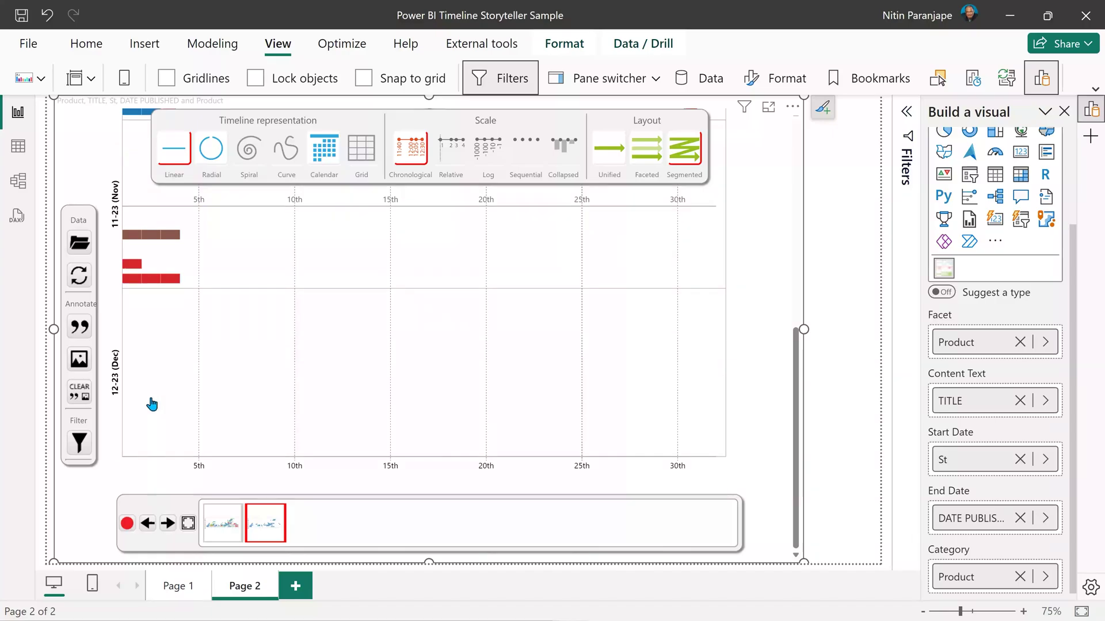
pyautogui.scroll(10, 152, 405)
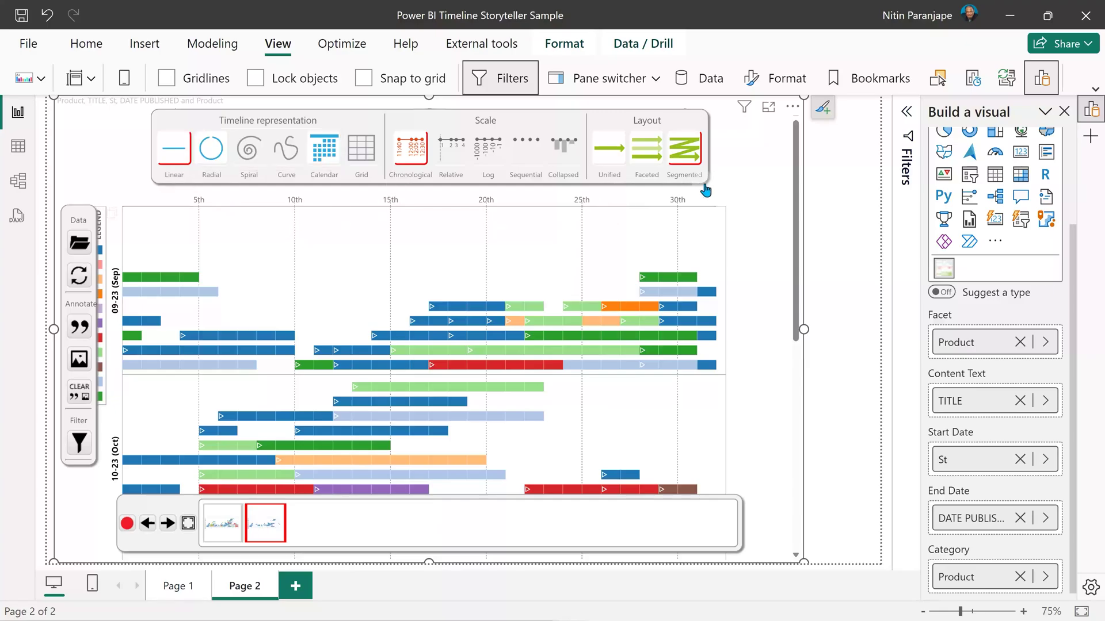
# Return to a Unified layout, try the Log scale, then revert to Chronological
pyautogui.click(607, 166)
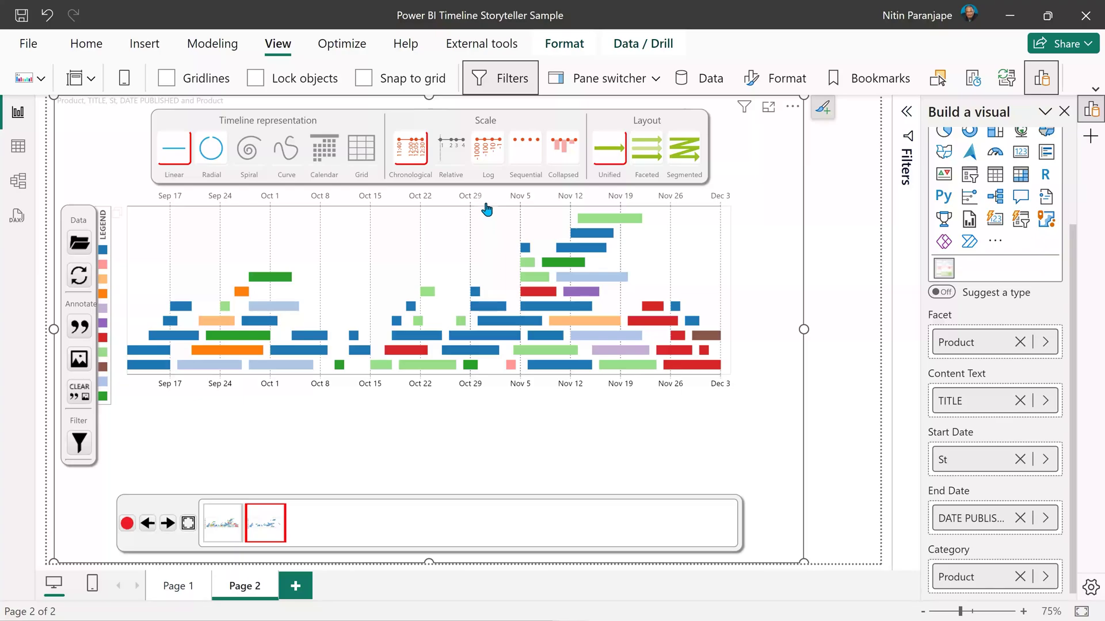
pyautogui.click(490, 165)
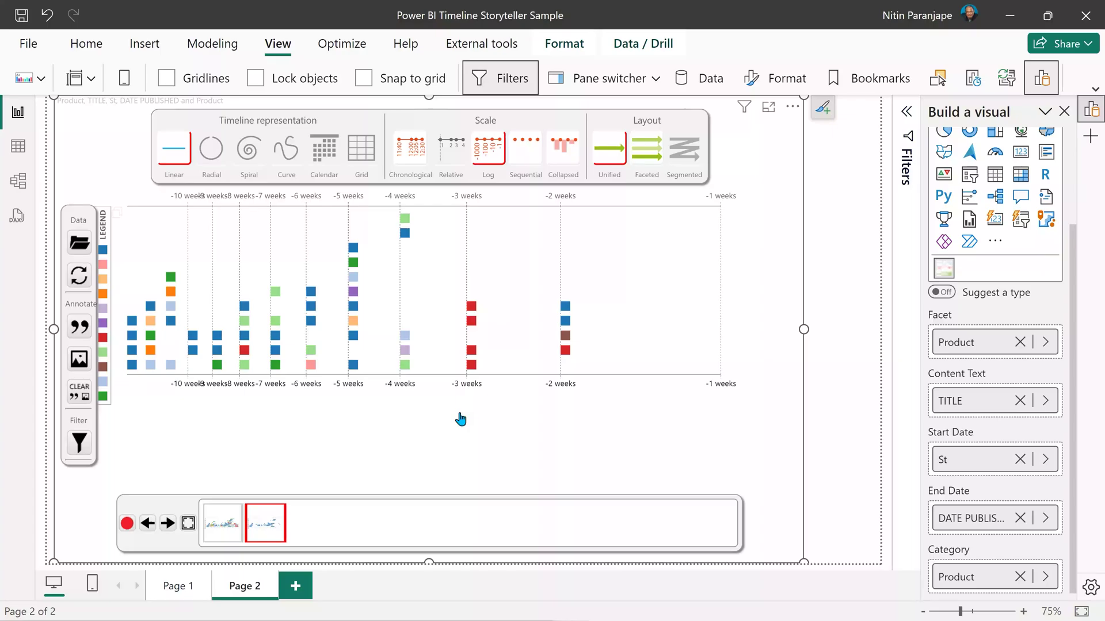
pyautogui.click(411, 151)
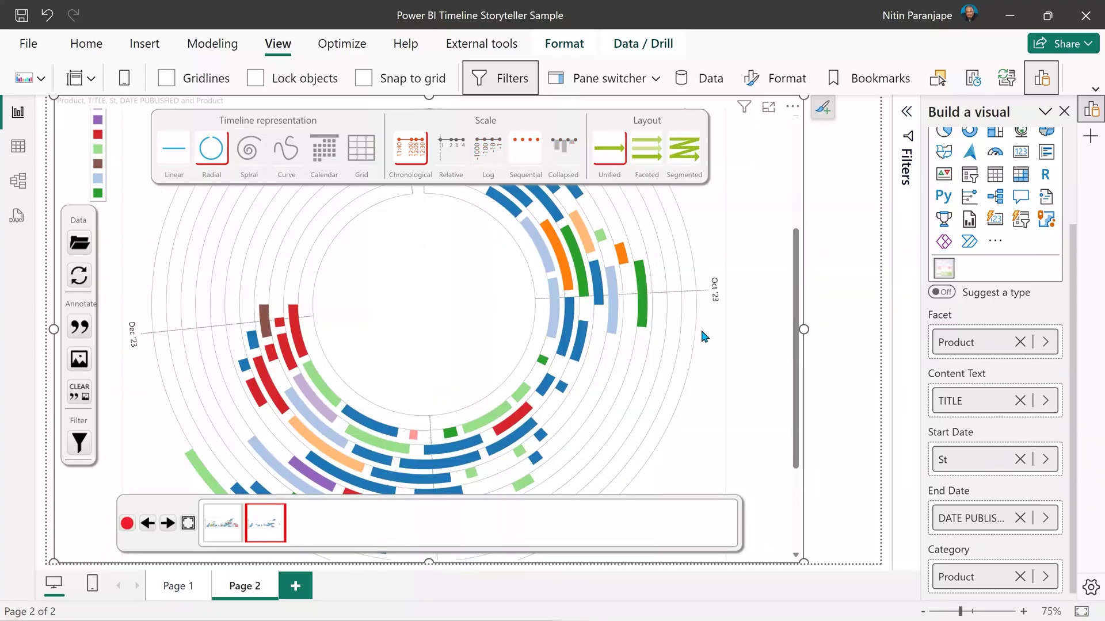
# Go full screen and facet the radial timeline into one ring per product, scrolling through the rings
pyautogui.click(187, 523)
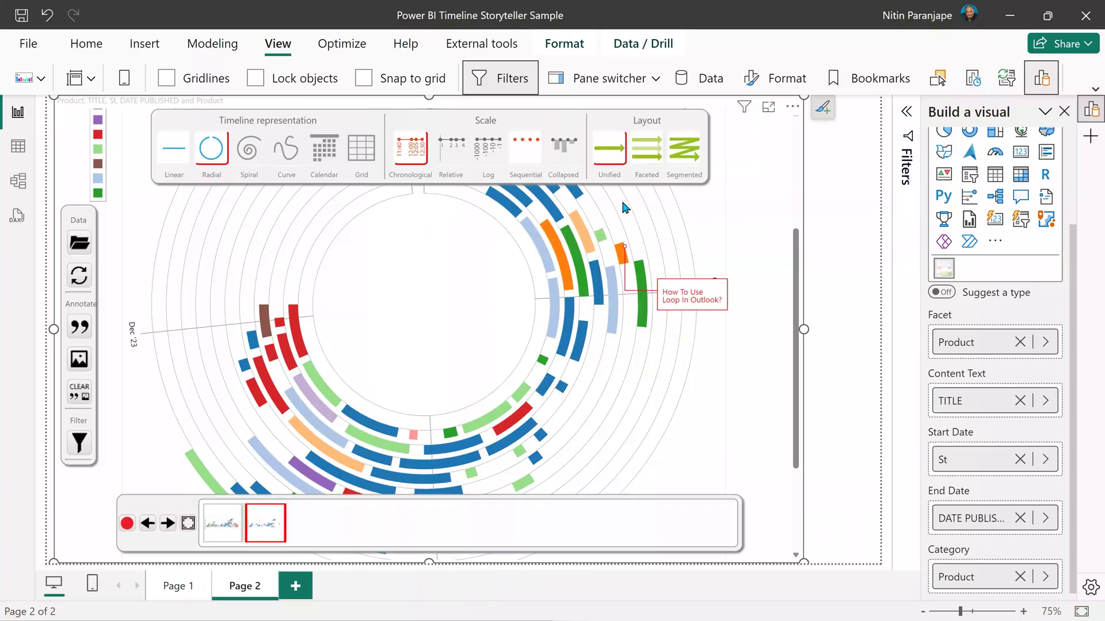
pyautogui.click(654, 163)
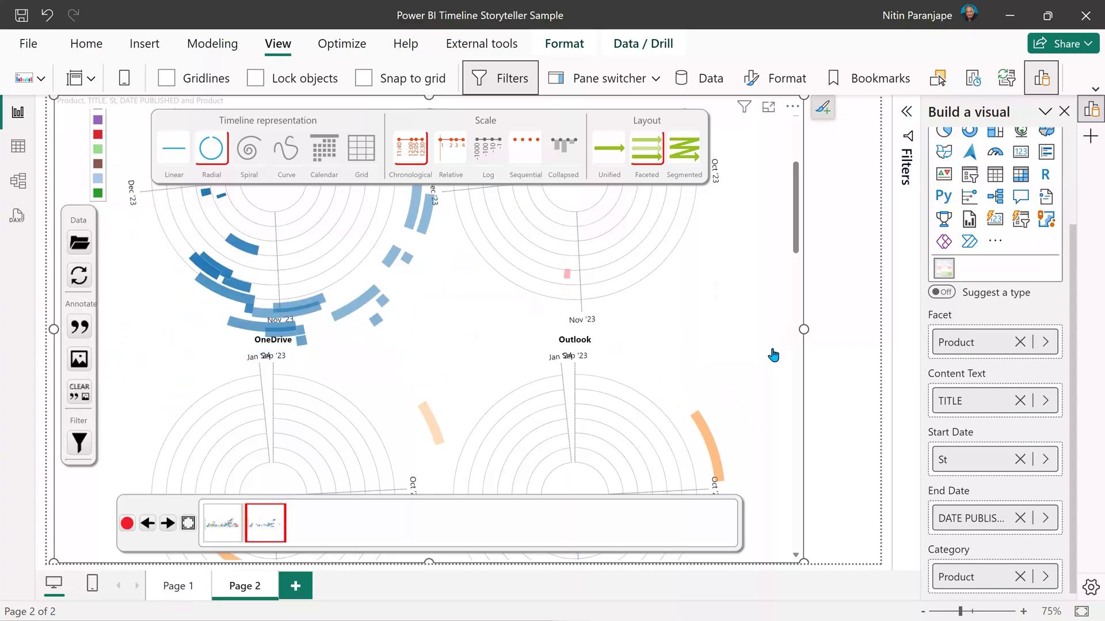
pyautogui.scroll(-10, 691, 376)
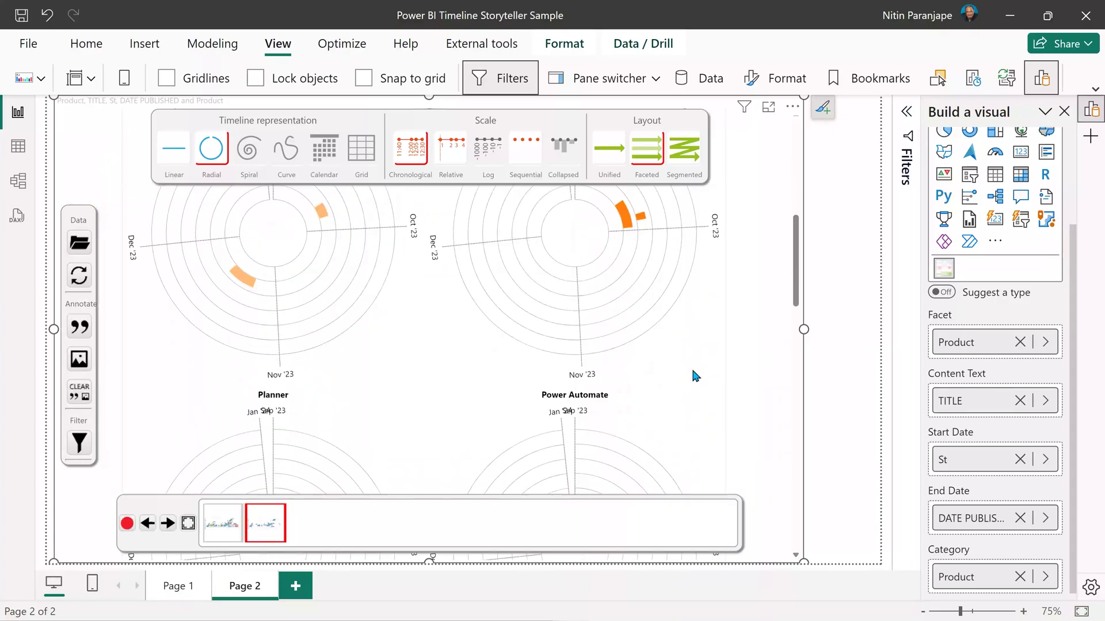
pyautogui.scroll(-3, 691, 367)
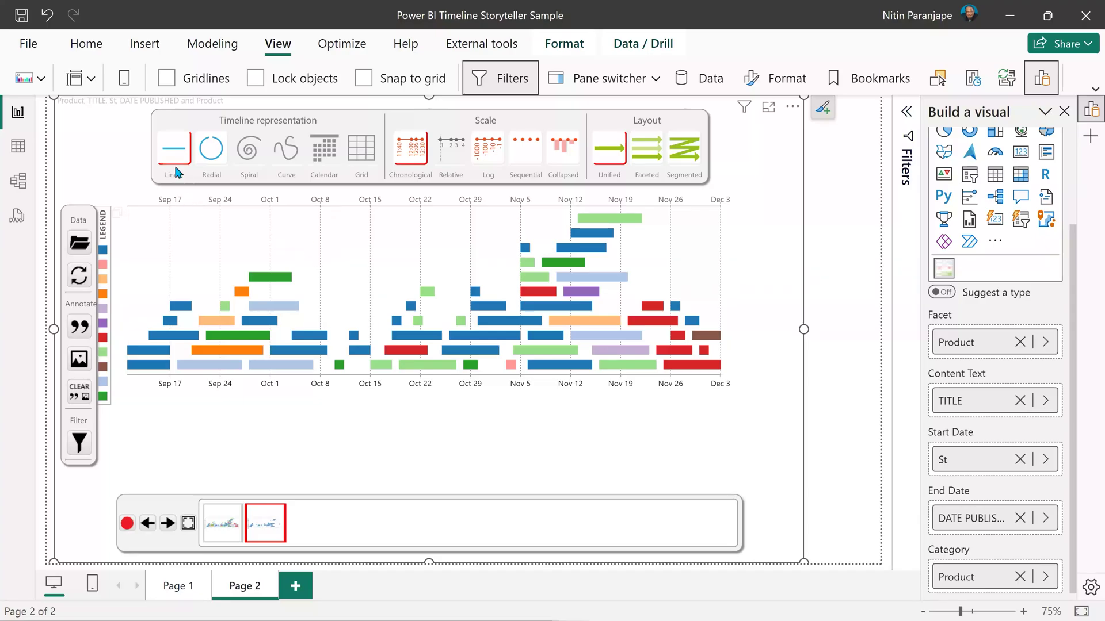
# Lay the timeline out in monthly calendar rows and record it as the third scene
pyautogui.click(684, 151)
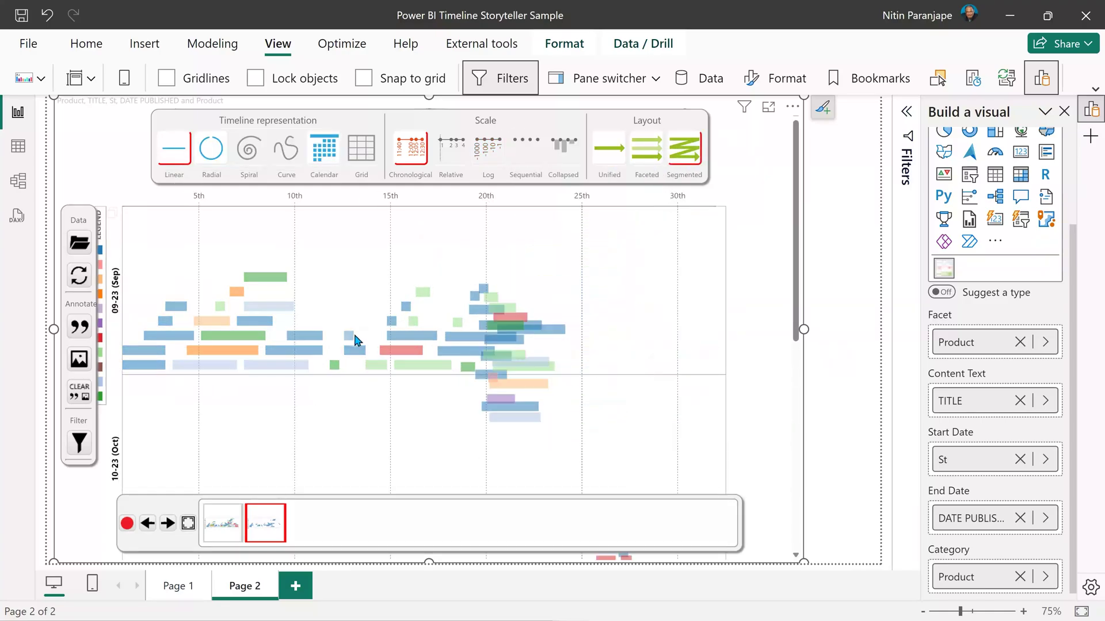
pyautogui.click(324, 164)
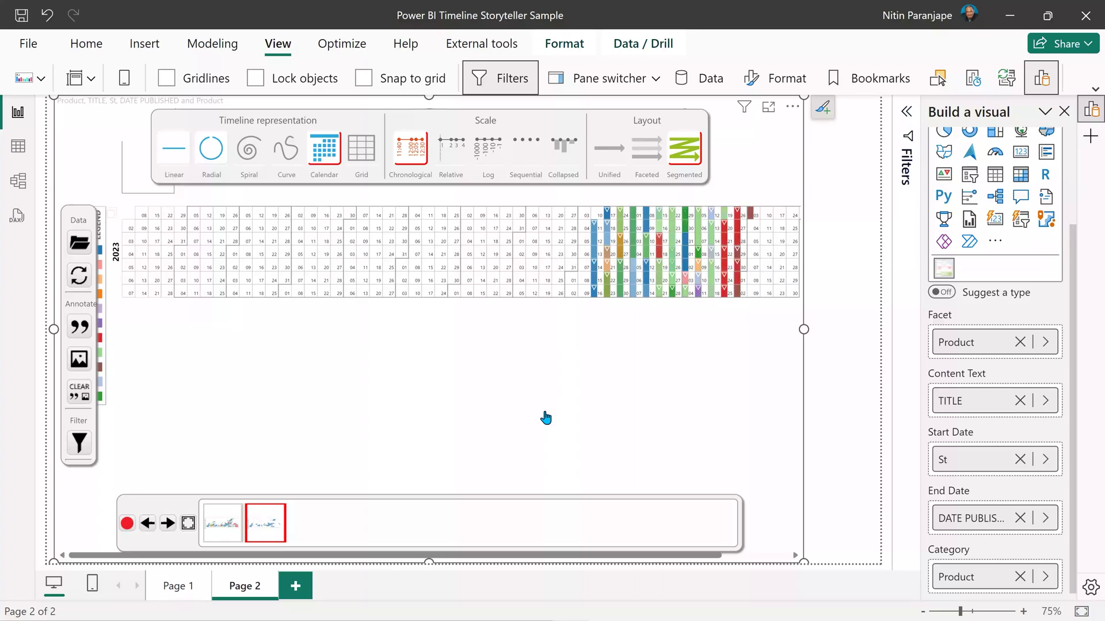
pyautogui.click(127, 523)
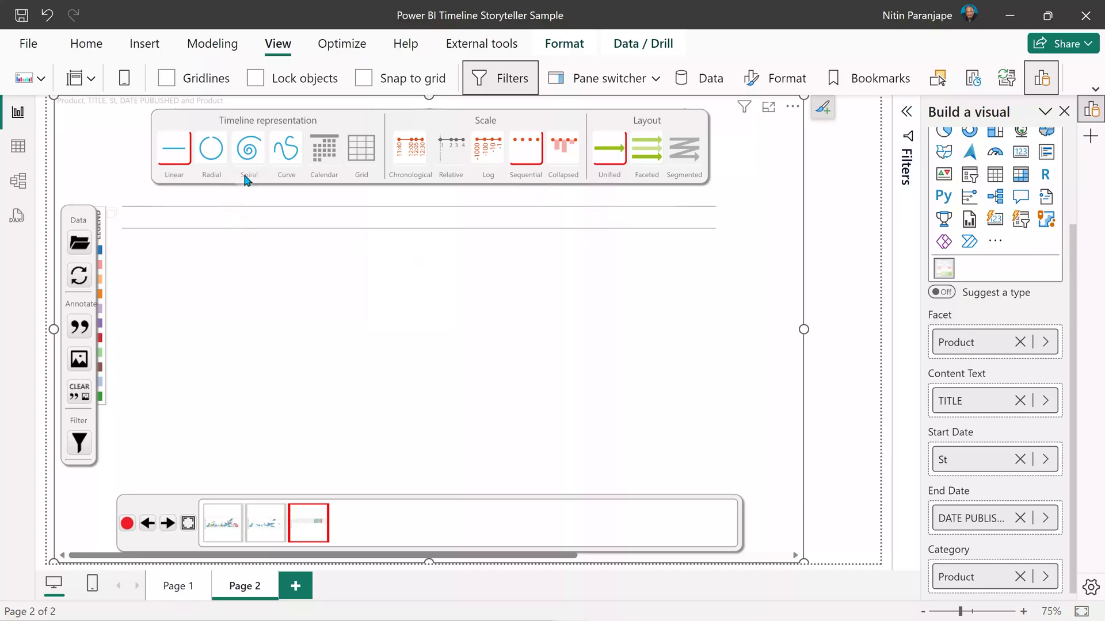
# Show the events as a spiral with the expanded product legend placed beside it
pyautogui.click(248, 150)
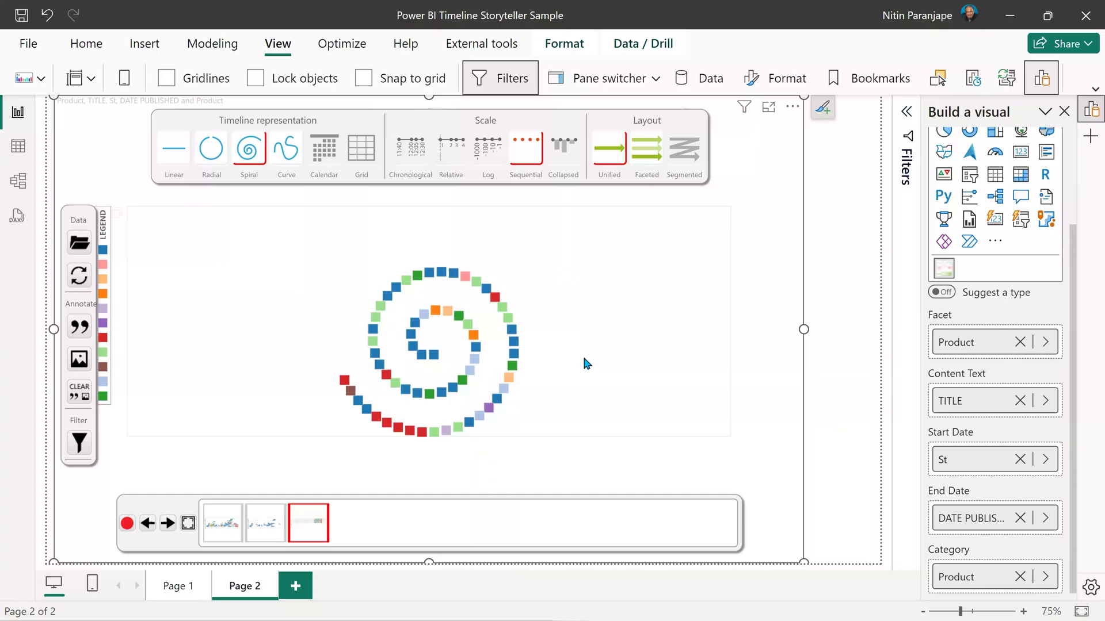
pyautogui.moveTo(180, 380)
pyautogui.moveTo(140, 218)
pyautogui.mouseDown()
pyautogui.moveTo(288, 277)
pyautogui.moveTo(140, 219)
pyautogui.mouseUp()
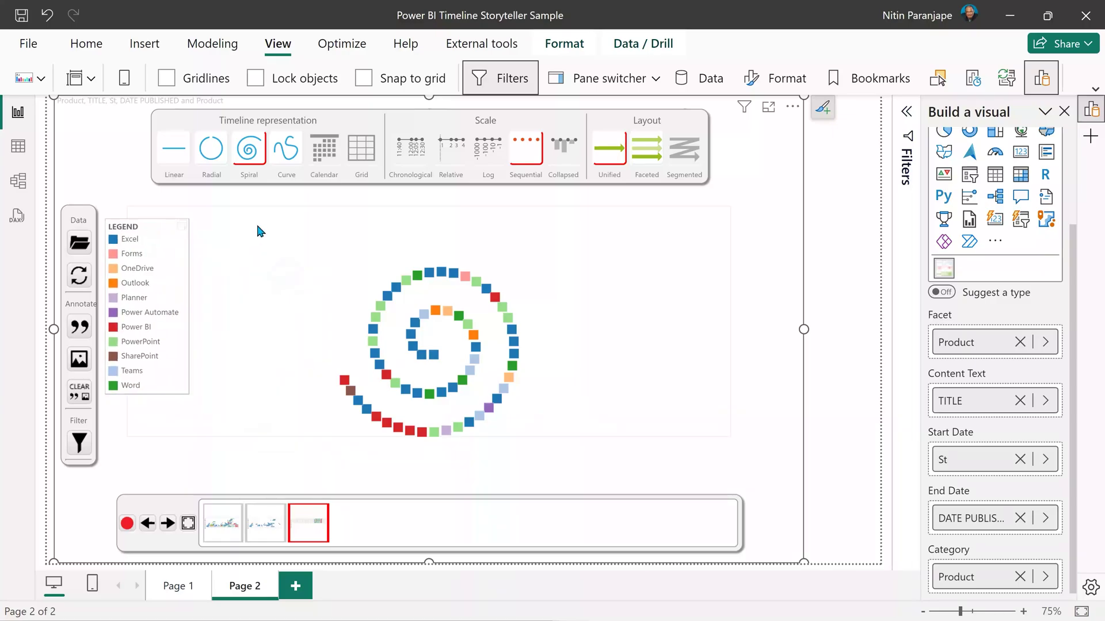
# Switch to a custom curve timeline and sketch the path for the events to follow
pyautogui.click(286, 151)
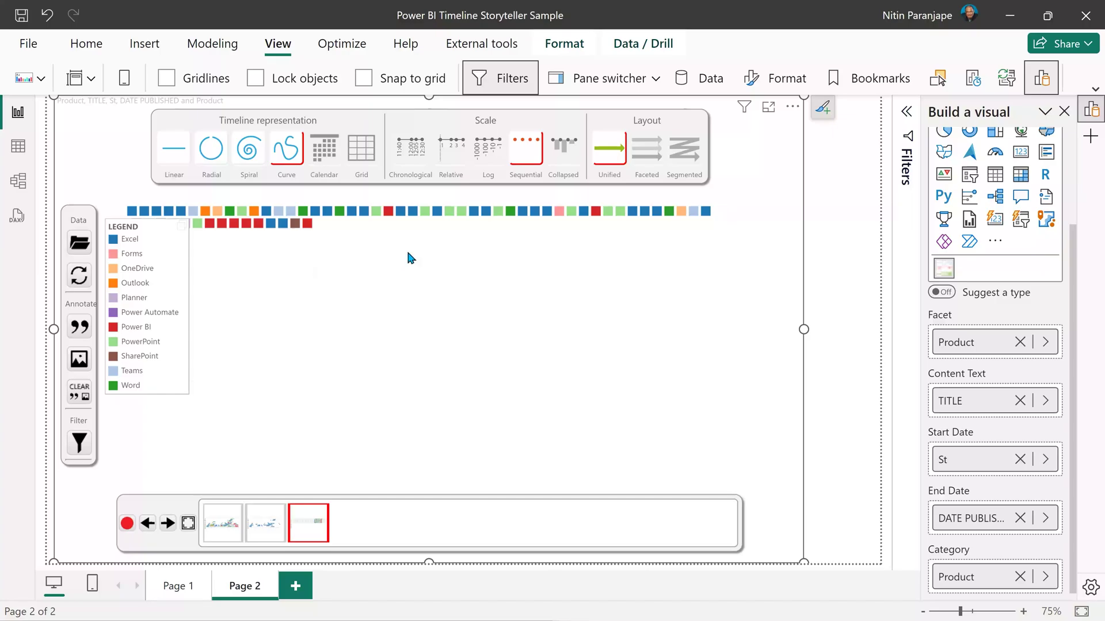
pyautogui.moveTo(452, 250)
pyautogui.mouseDown()
pyautogui.moveTo(385, 241)
pyautogui.moveTo(357, 274)
pyautogui.moveTo(359, 320)
pyautogui.moveTo(388, 348)
pyautogui.moveTo(405, 356)
pyautogui.moveTo(467, 339)
pyautogui.mouseUp()
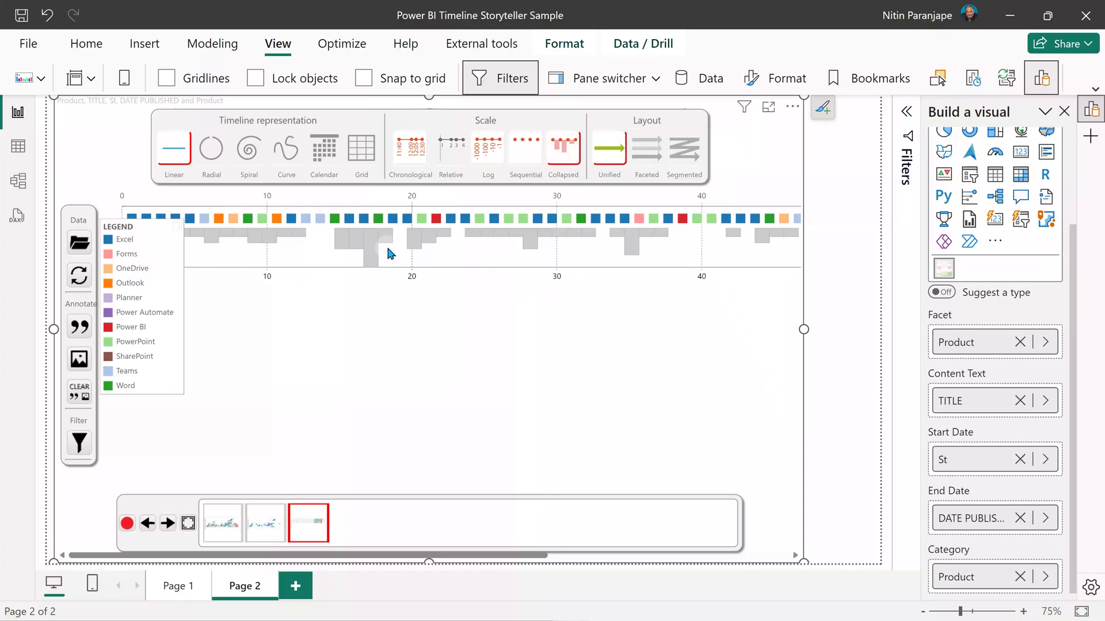
pyautogui.moveTo(365, 227)
# Record the collapsed sequence as the fourth scene, then annotate the red SandDance bar and an orange bar
pyautogui.click(126, 523)
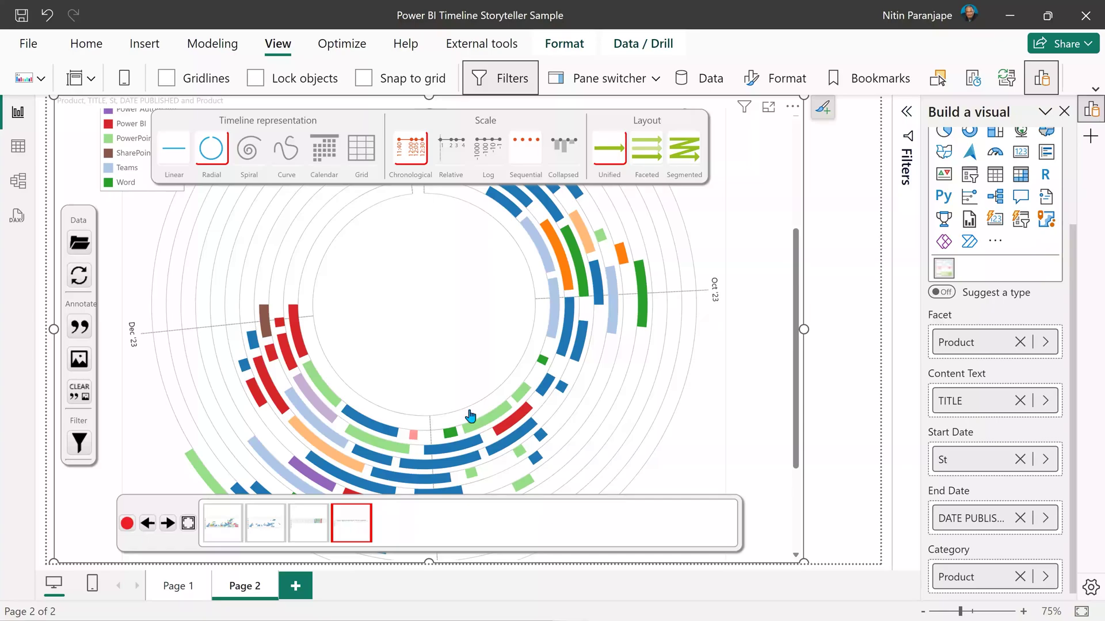
pyautogui.moveTo(298, 347)
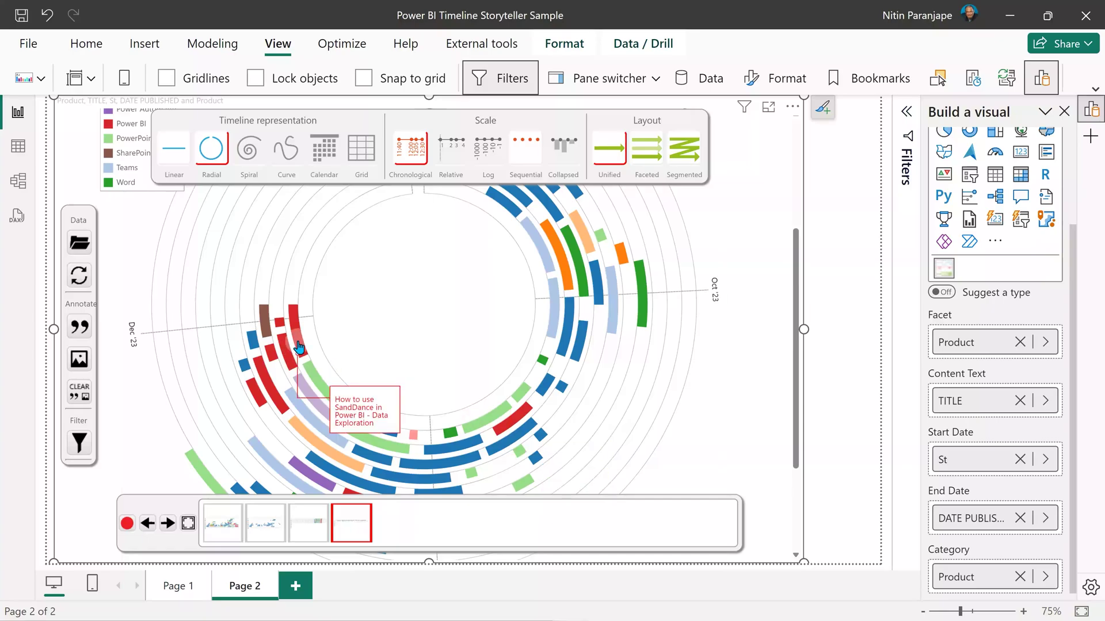
pyautogui.click(298, 347)
pyautogui.rightClick(299, 347)
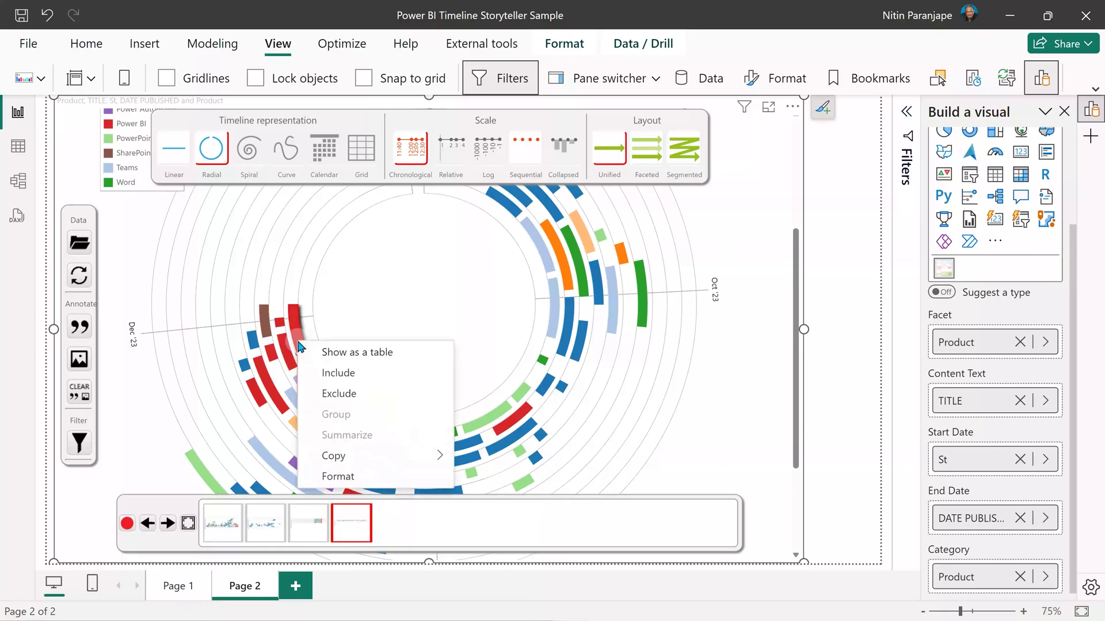
pyautogui.click(393, 465)
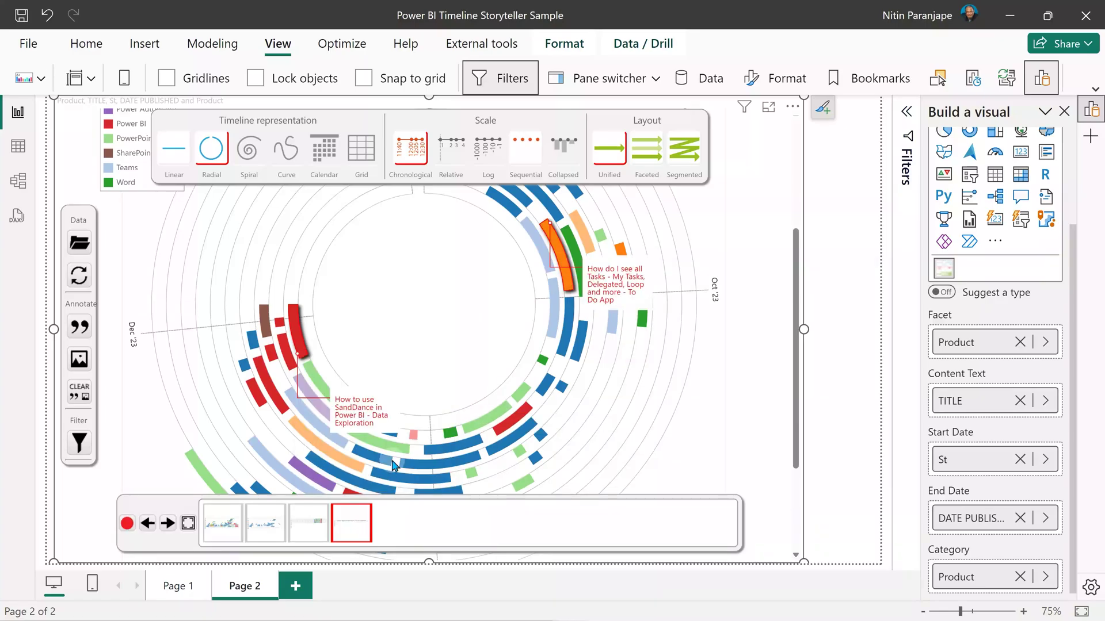
# Record the annotated radial view as a scene, then add the stage photo at the timeline's centre
pyautogui.click(128, 524)
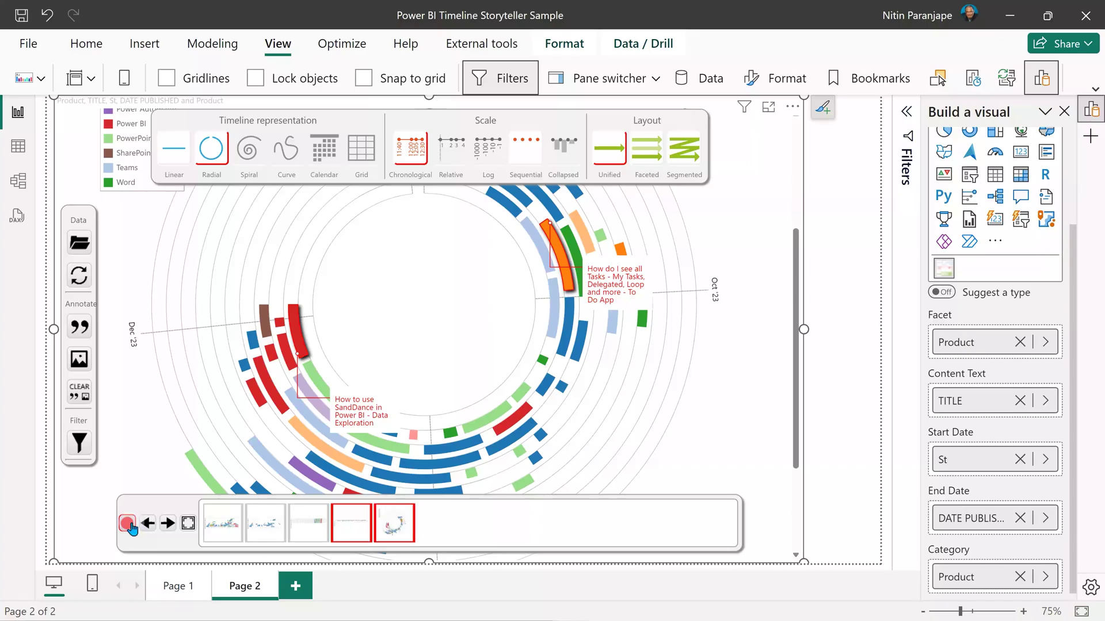
pyautogui.click(79, 327)
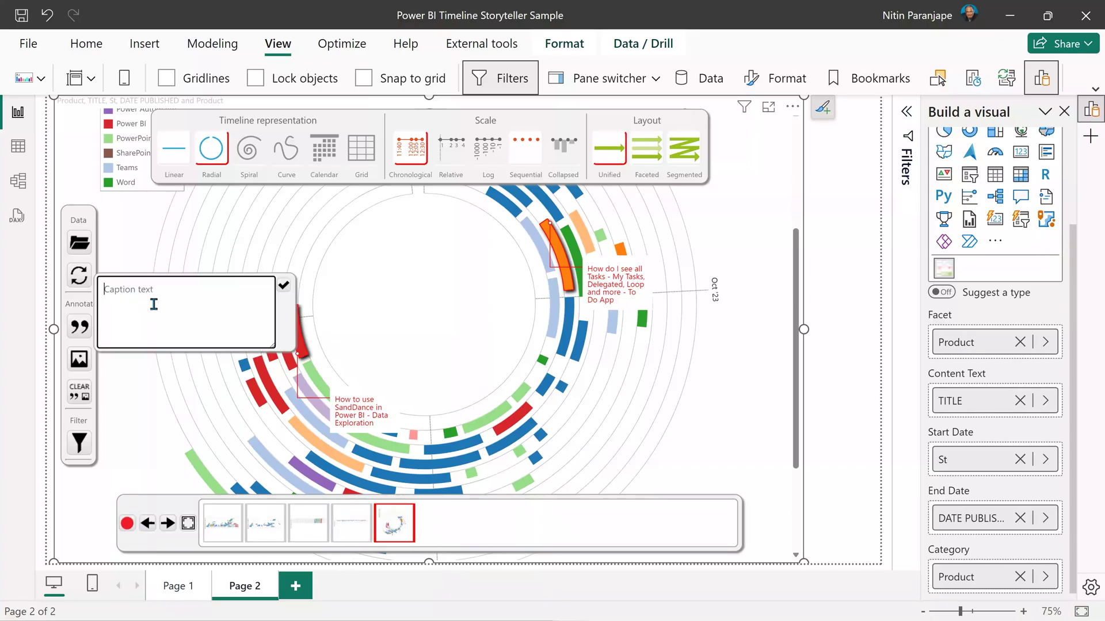
pyautogui.click(79, 358)
pyautogui.click(121, 386)
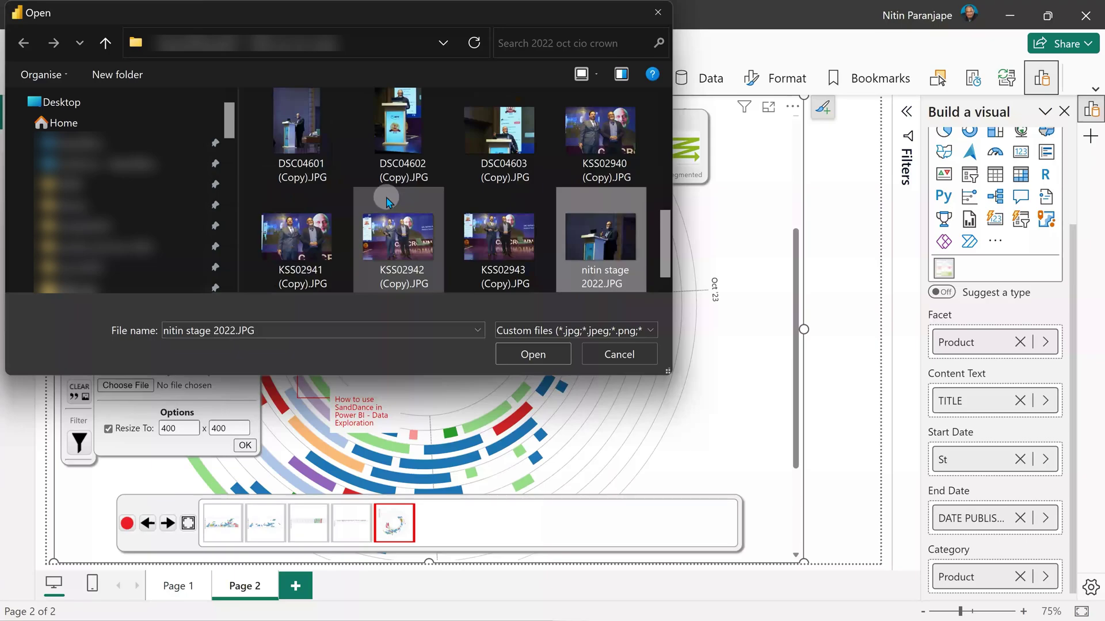
pyautogui.press('Return')
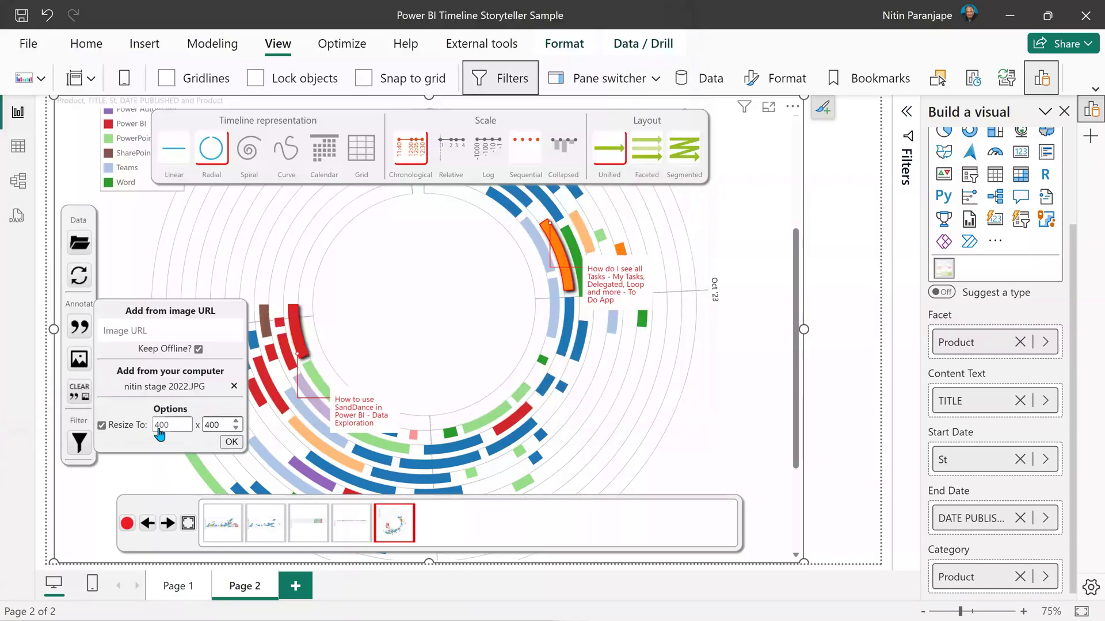
pyautogui.click(231, 442)
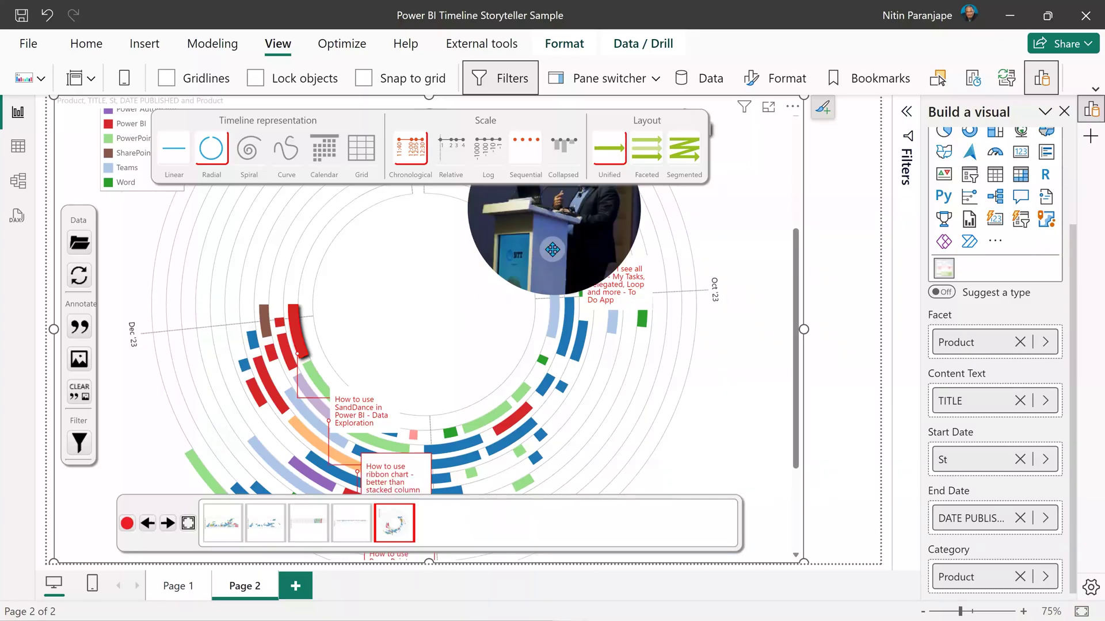
pyautogui.moveTo(585, 205); pyautogui.dragTo(459, 302)
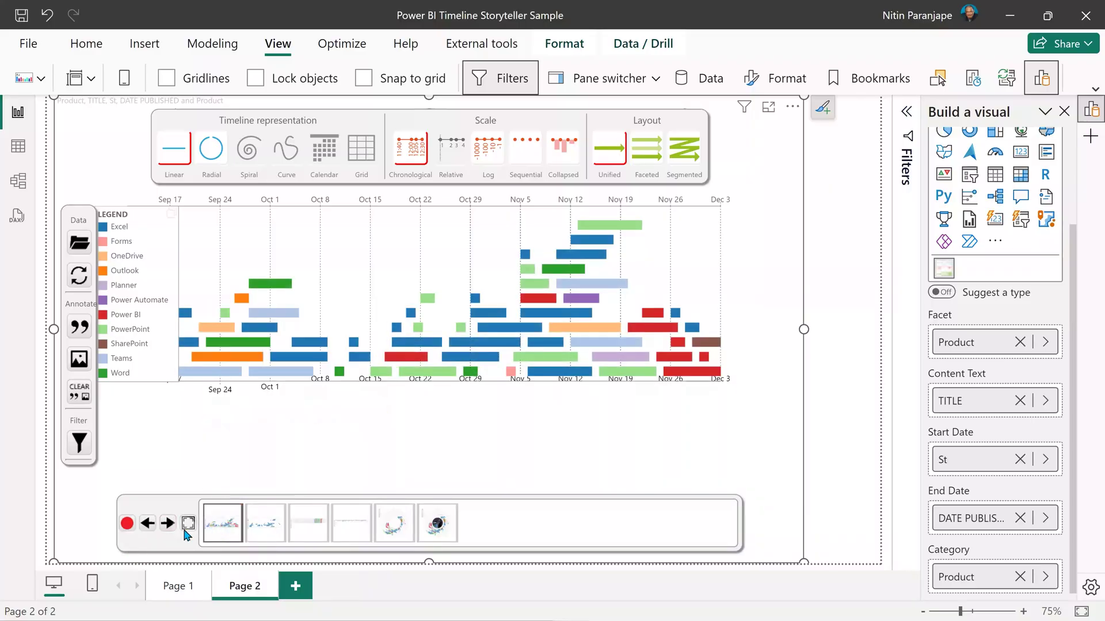
# Play the story back and step forward through the scenes to scene 6 of 6
pyautogui.click(186, 527)
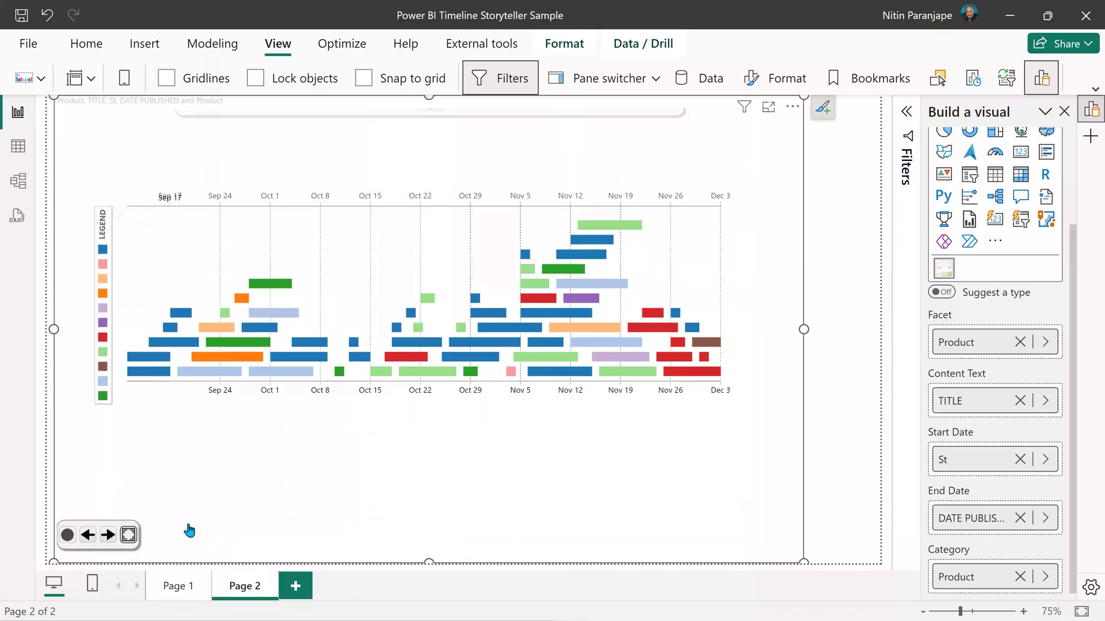
pyautogui.click(114, 540)
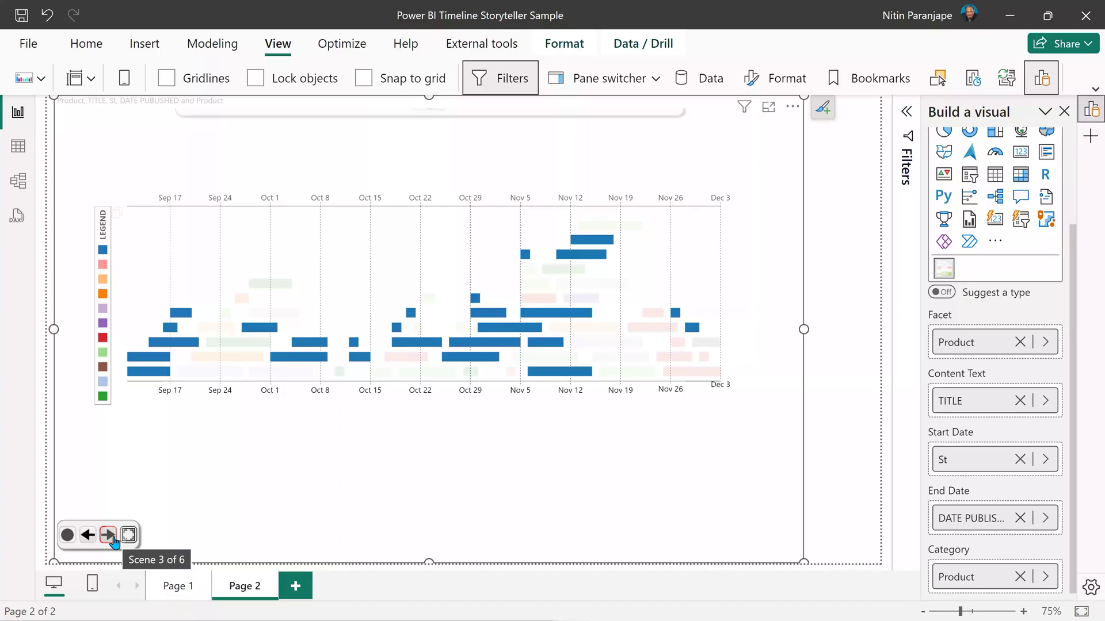
pyautogui.click(108, 535)
pyautogui.click(109, 536)
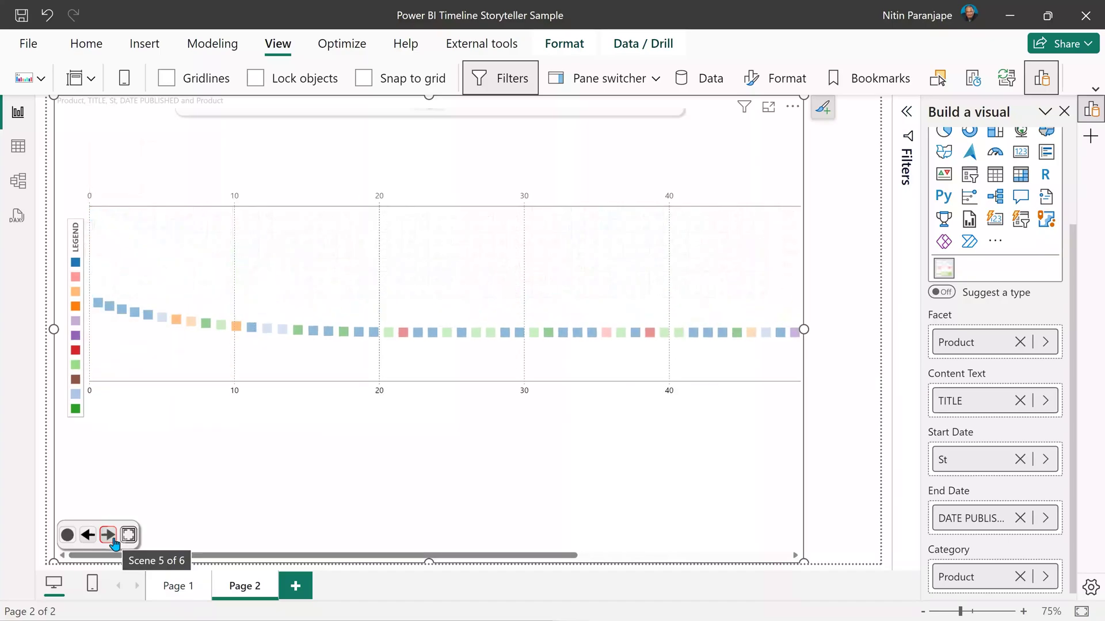
pyautogui.click(108, 536)
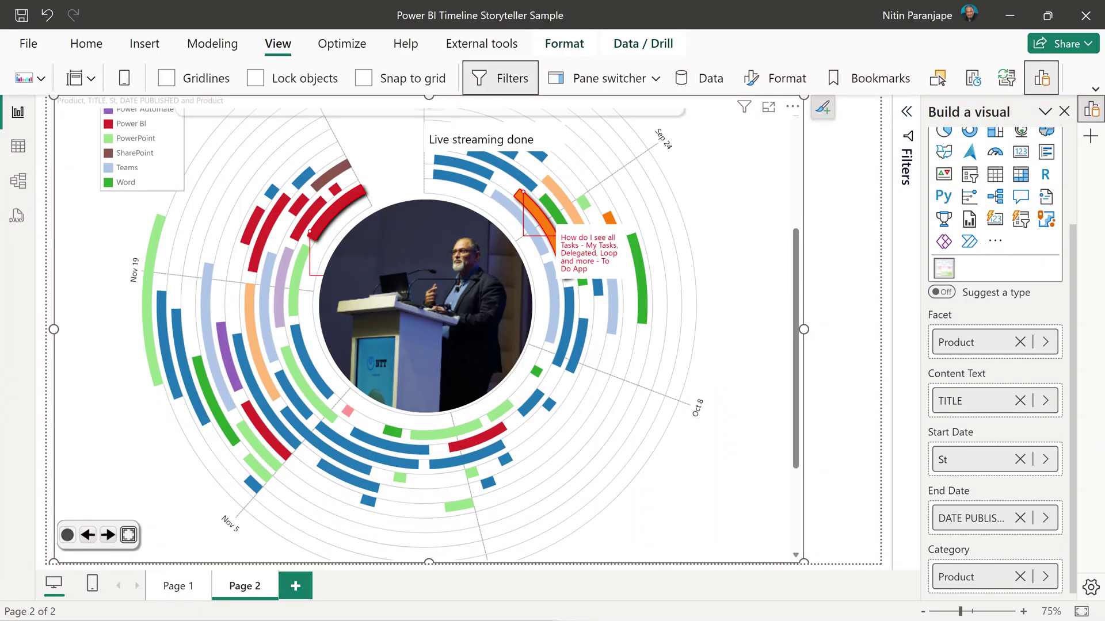